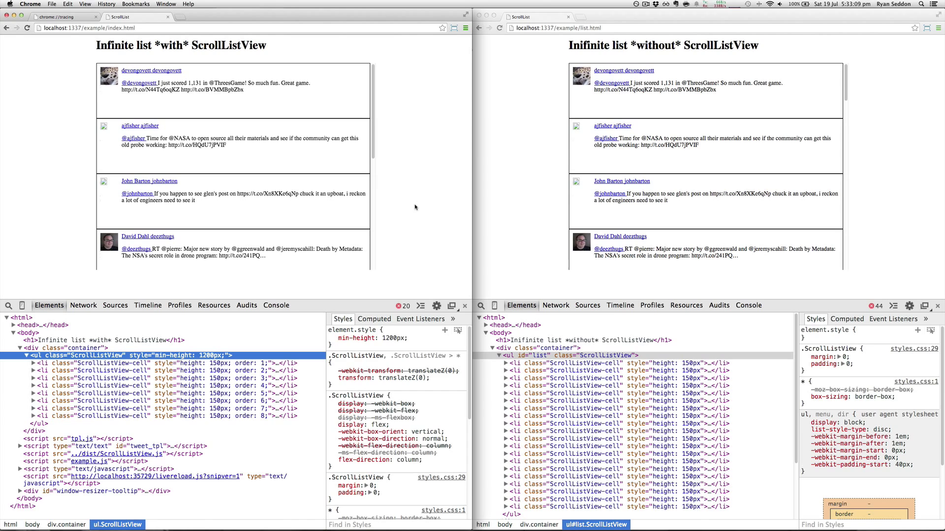
Step: Scroll the ScrollListView list down until its min-height reaches 9000px, then scroll partway back up
{"action": "left_click", "coordinate": [381, 272]}
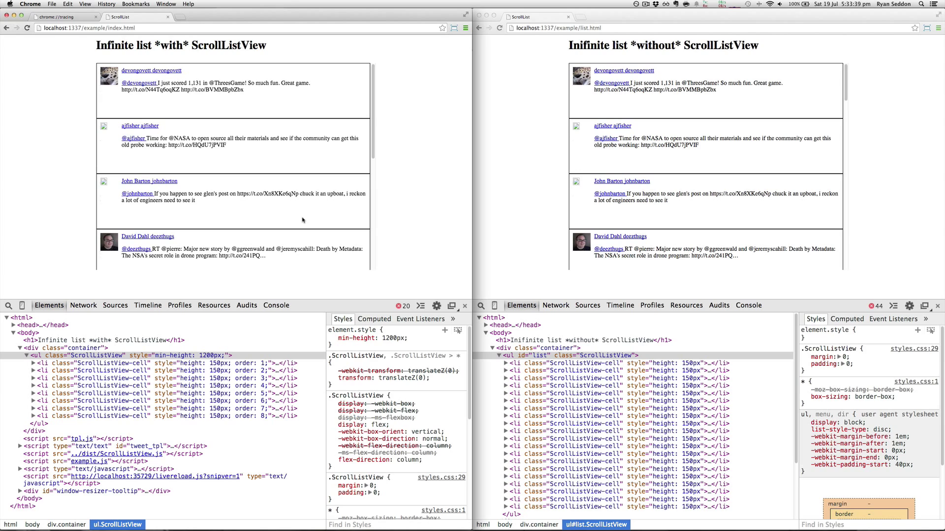
{"action": "scroll", "coordinate": [254, 213], "scroll_direction": "down", "scroll_amount": 5}
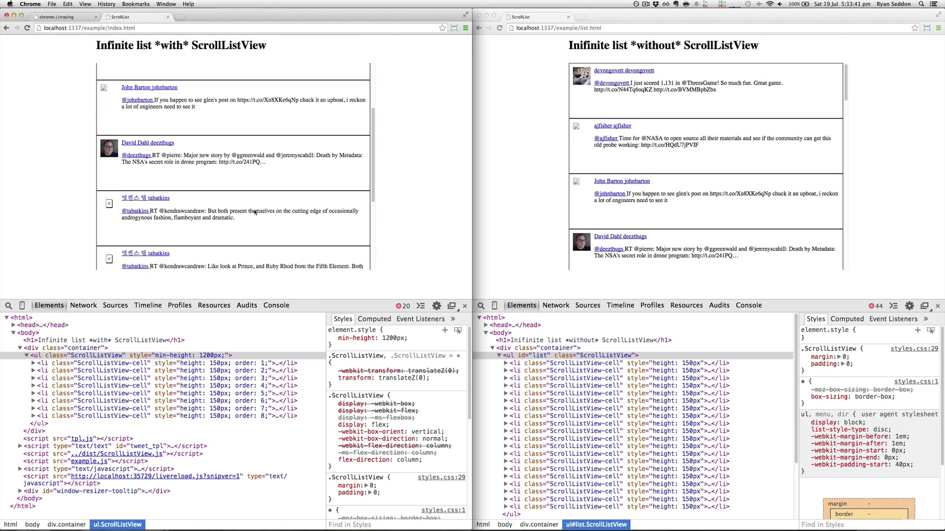
{"action": "scroll", "coordinate": [254, 212], "scroll_direction": "down", "scroll_amount": 5}
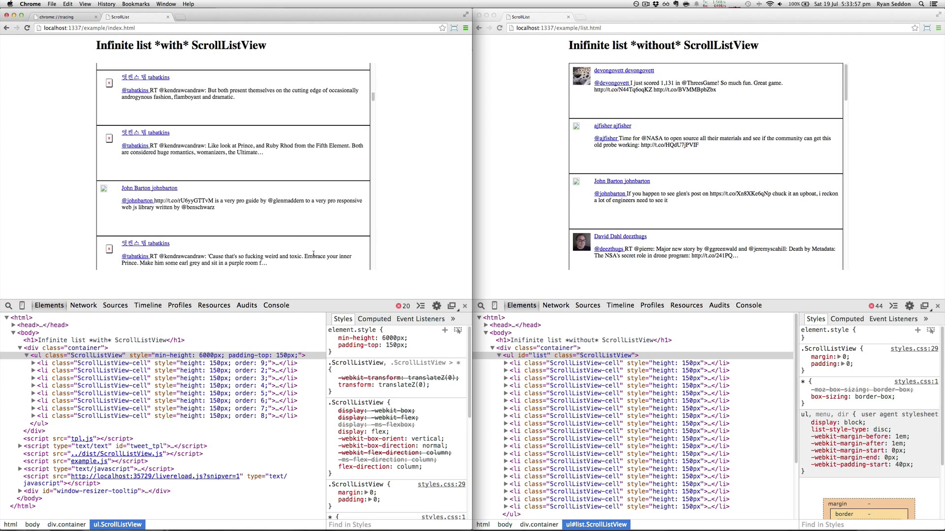
{"action": "scroll", "coordinate": [275, 180], "scroll_direction": "down", "scroll_amount": 5}
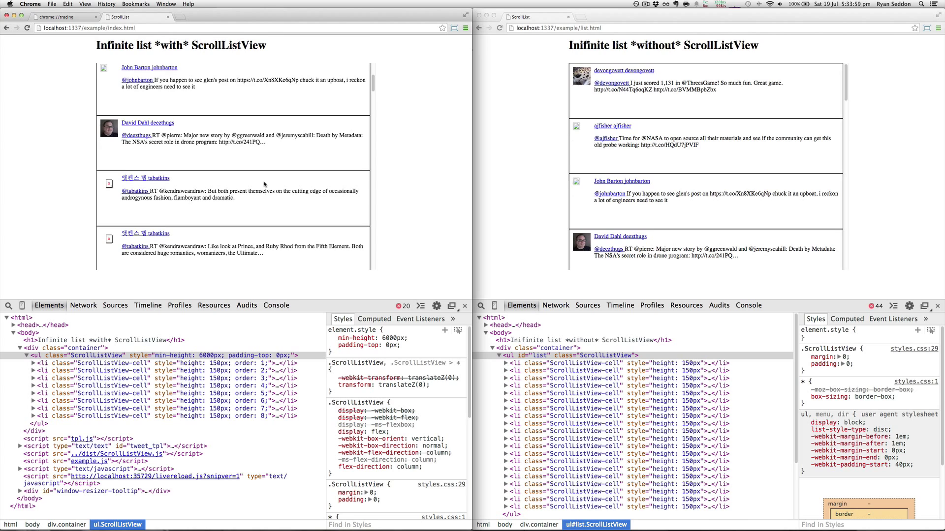
{"action": "scroll", "coordinate": [259, 193], "scroll_direction": "up", "scroll_amount": 8}
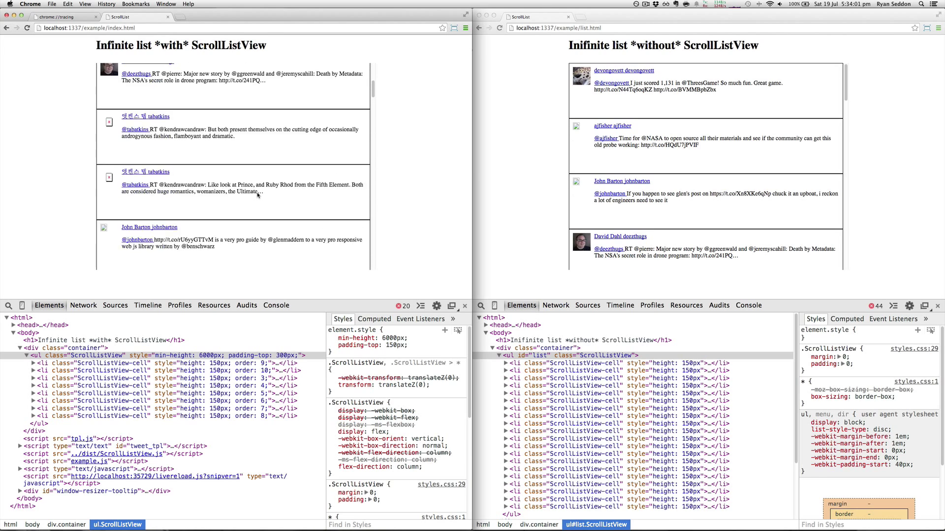
{"action": "scroll", "coordinate": [257, 195], "scroll_direction": "down", "scroll_amount": 8}
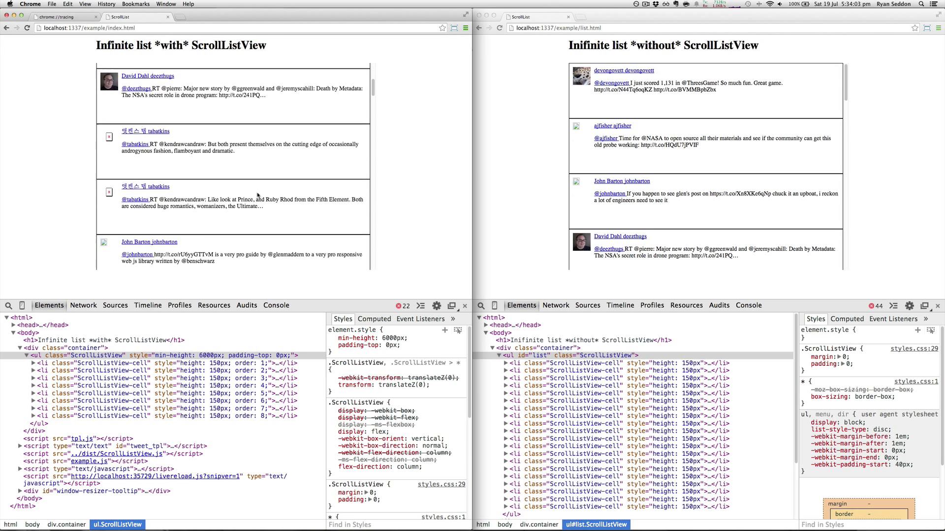
{"action": "scroll", "coordinate": [257, 195], "scroll_direction": "down", "scroll_amount": 10}
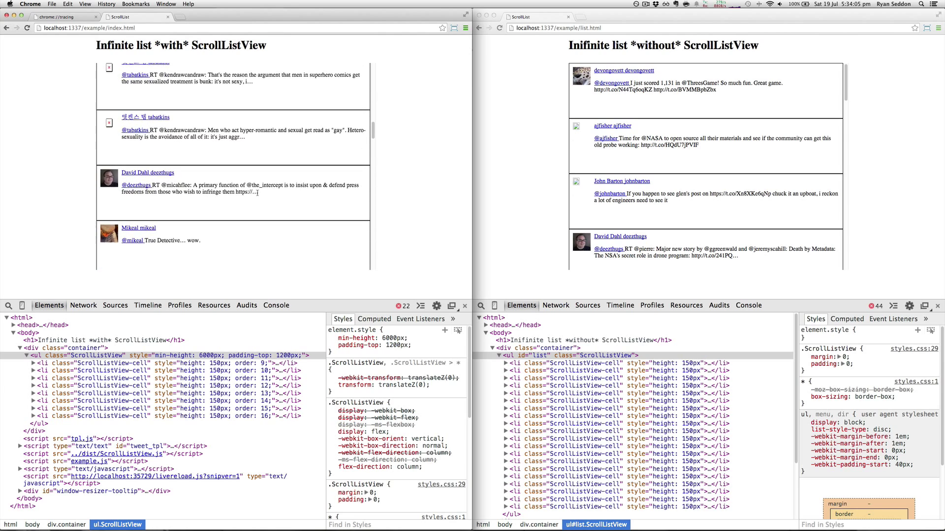
{"action": "scroll", "coordinate": [257, 195], "scroll_direction": "down", "scroll_amount": 10}
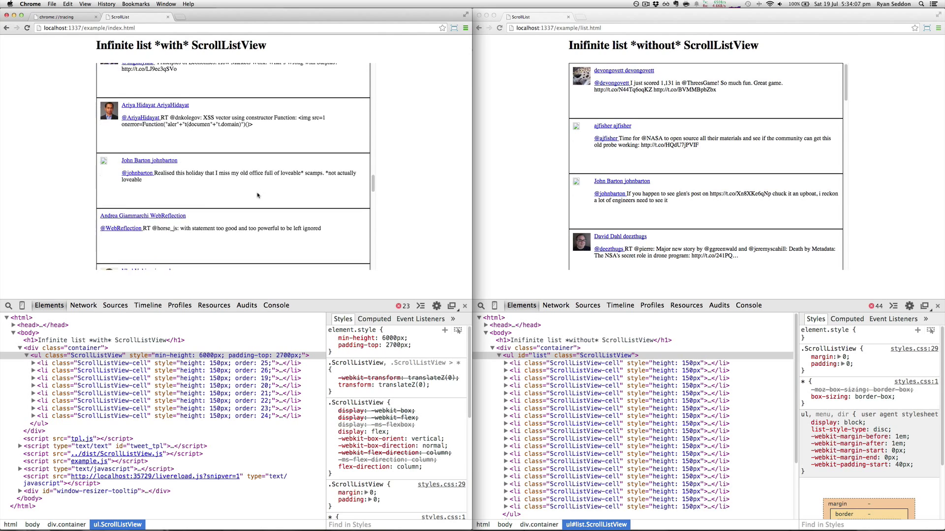
{"action": "scroll", "coordinate": [257, 195], "scroll_direction": "down", "scroll_amount": 3}
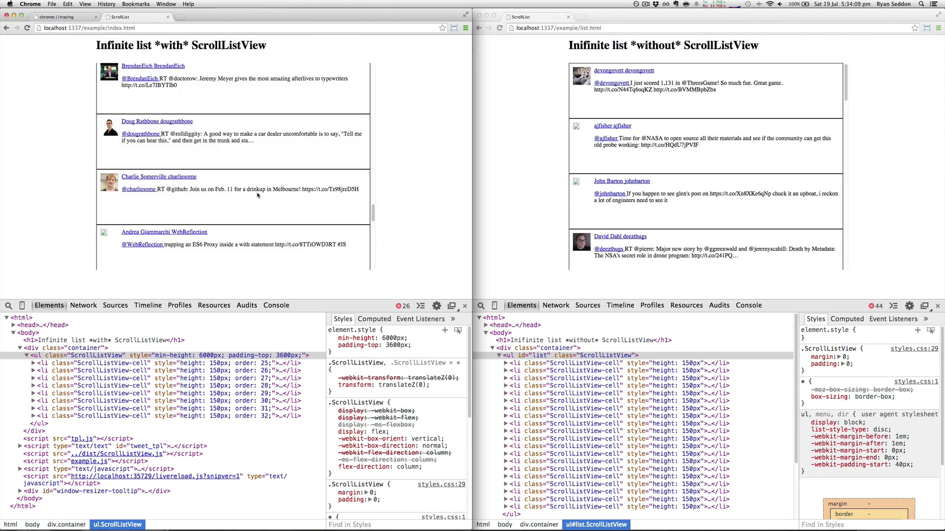
{"action": "scroll", "coordinate": [257, 194], "scroll_direction": "down", "scroll_amount": 1}
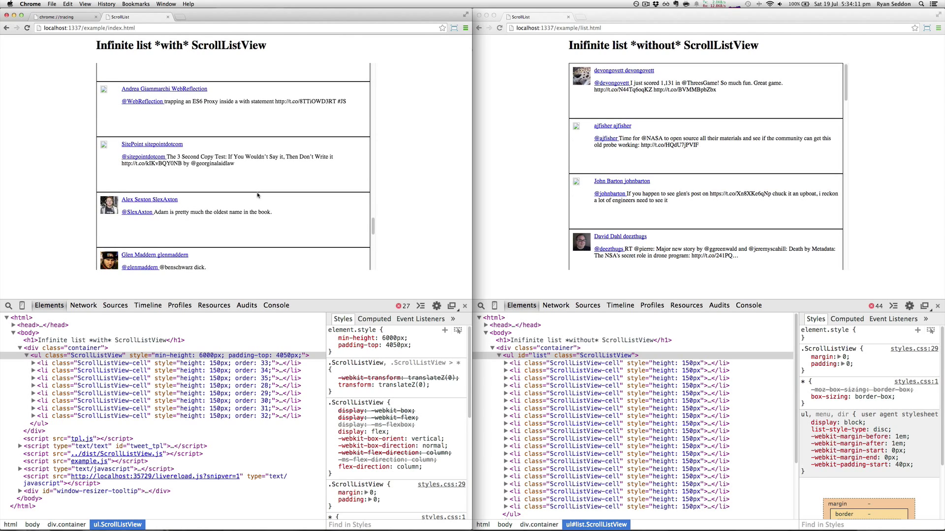
{"action": "scroll", "coordinate": [257, 195], "scroll_direction": "down", "scroll_amount": 3}
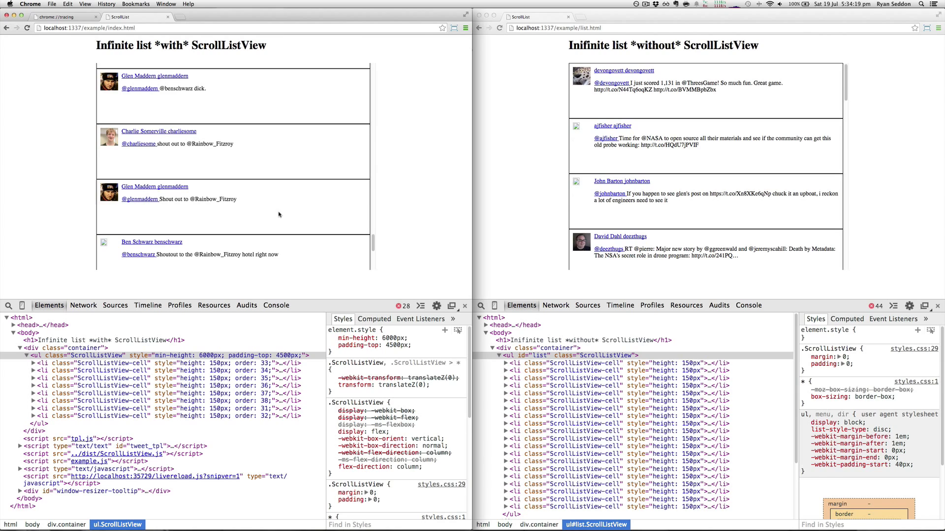
{"action": "scroll", "coordinate": [279, 215], "scroll_direction": "down", "scroll_amount": 4}
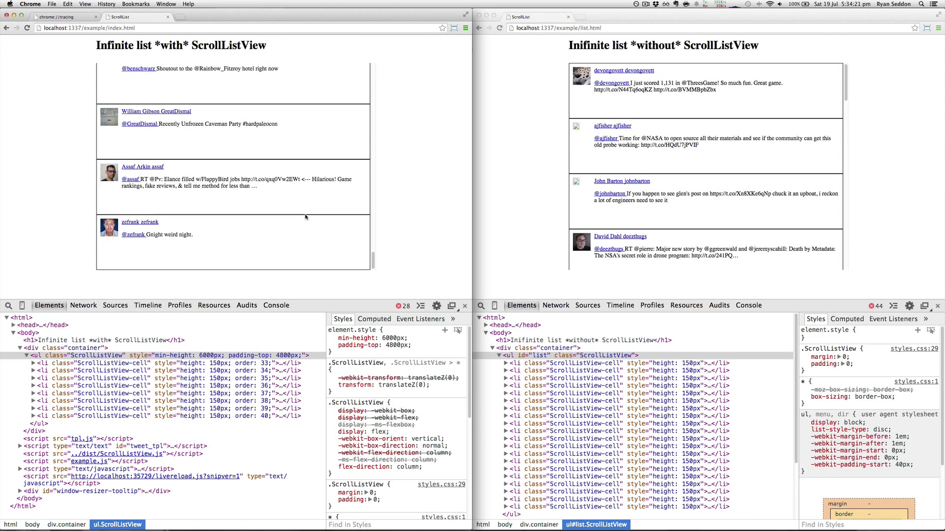
{"action": "scroll", "coordinate": [305, 217], "scroll_direction": "down", "scroll_amount": 2}
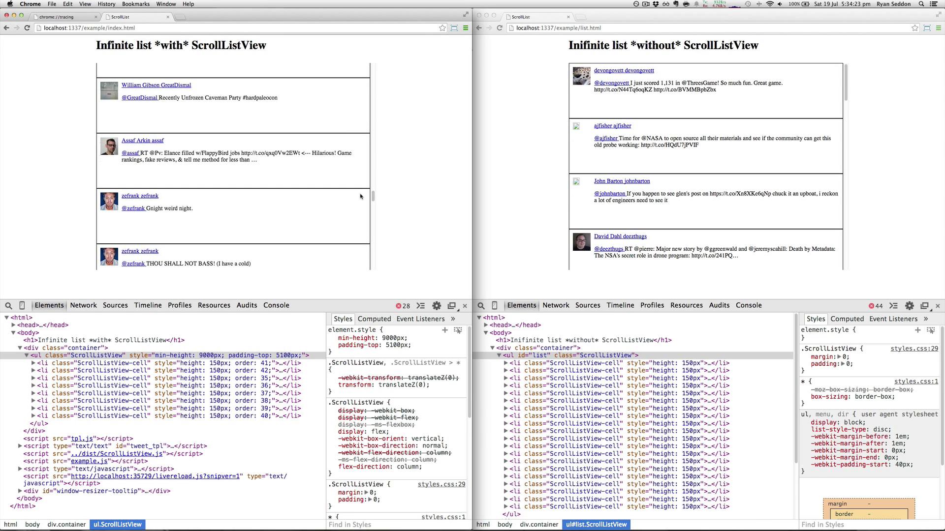
{"action": "scroll", "coordinate": [296, 221], "scroll_direction": "down", "scroll_amount": 5}
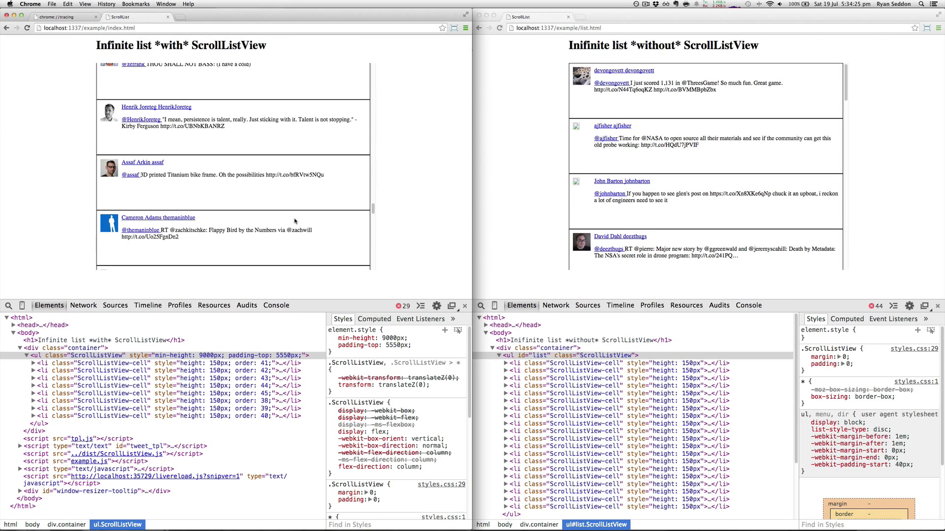
{"action": "scroll", "coordinate": [296, 225], "scroll_direction": "up", "scroll_amount": 10}
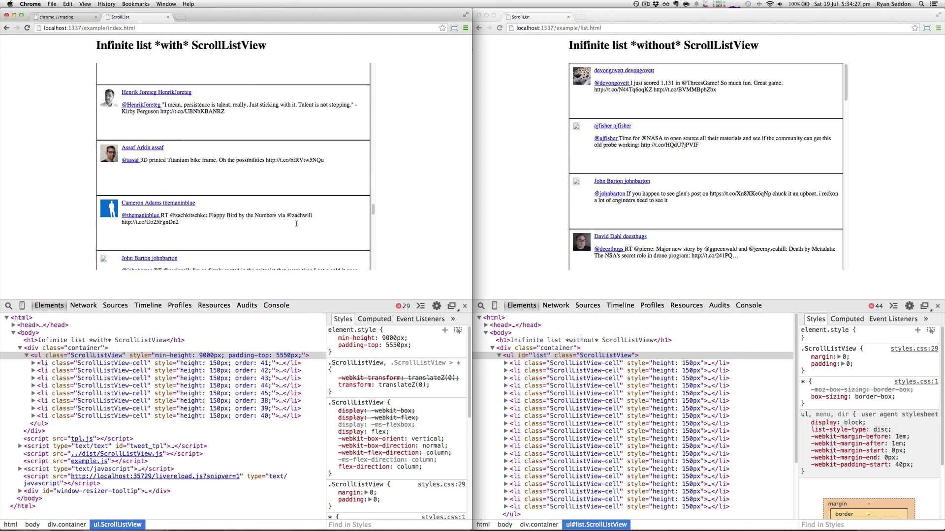
{"action": "scroll", "coordinate": [297, 226], "scroll_direction": "up", "scroll_amount": 20}
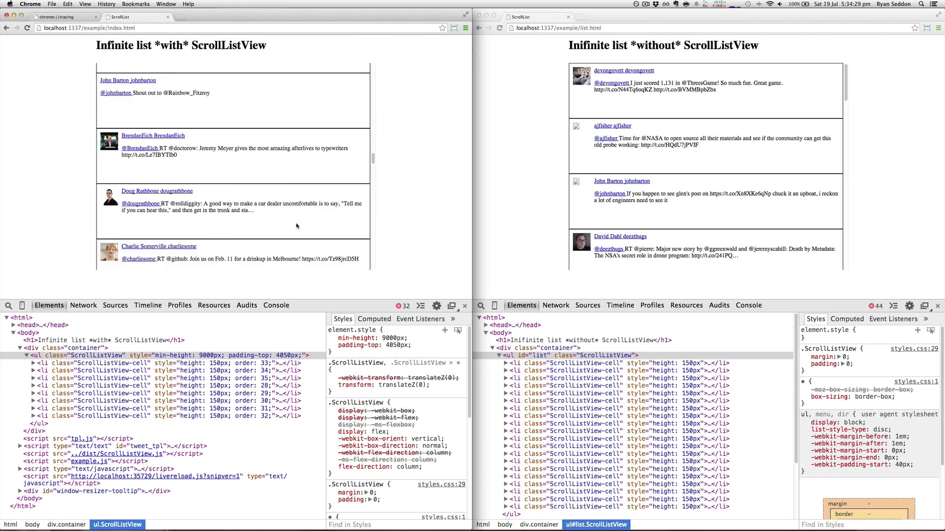
{"action": "scroll", "coordinate": [297, 225], "scroll_direction": "up", "scroll_amount": 10}
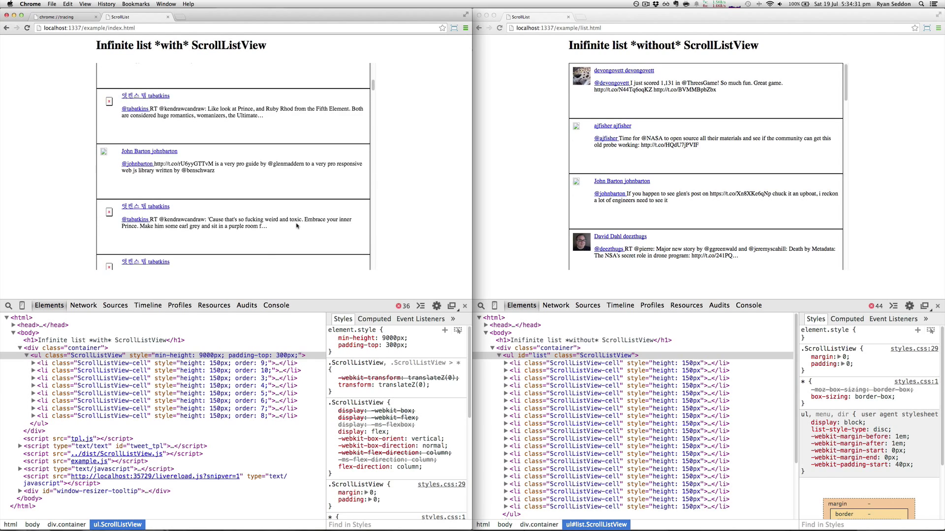
Step: Reload the ScrollListView page and record a Timeline while scrolling down through the tweets
{"action": "key", "text": "super+r"}
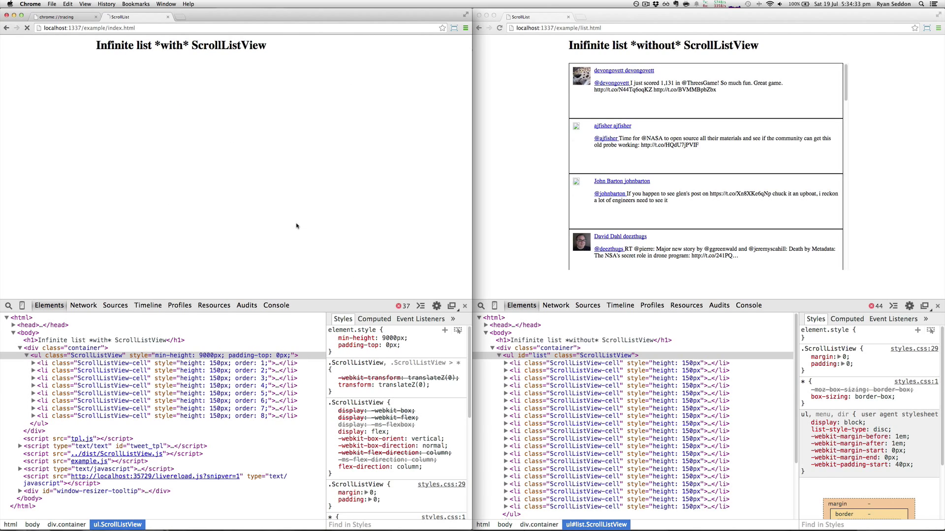
{"action": "left_click", "coordinate": [148, 306]}
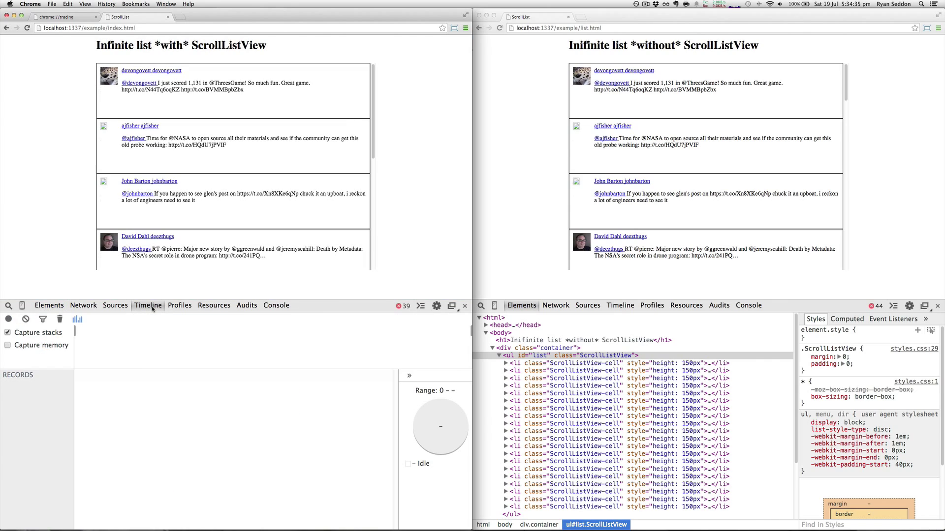
{"action": "left_click", "coordinate": [10, 320]}
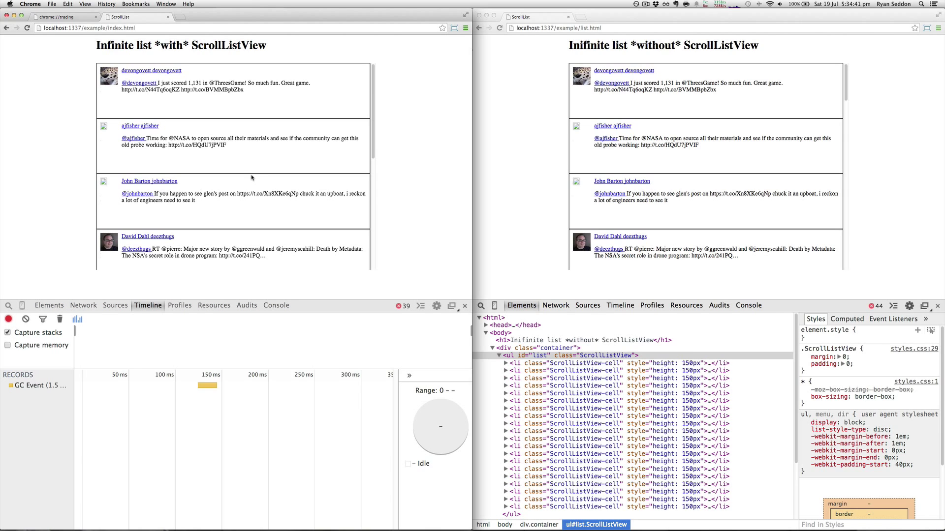
{"action": "scroll", "coordinate": [252, 177], "scroll_direction": "down", "scroll_amount": 1}
{"action": "scroll", "coordinate": [251, 177], "scroll_direction": "down", "scroll_amount": 5}
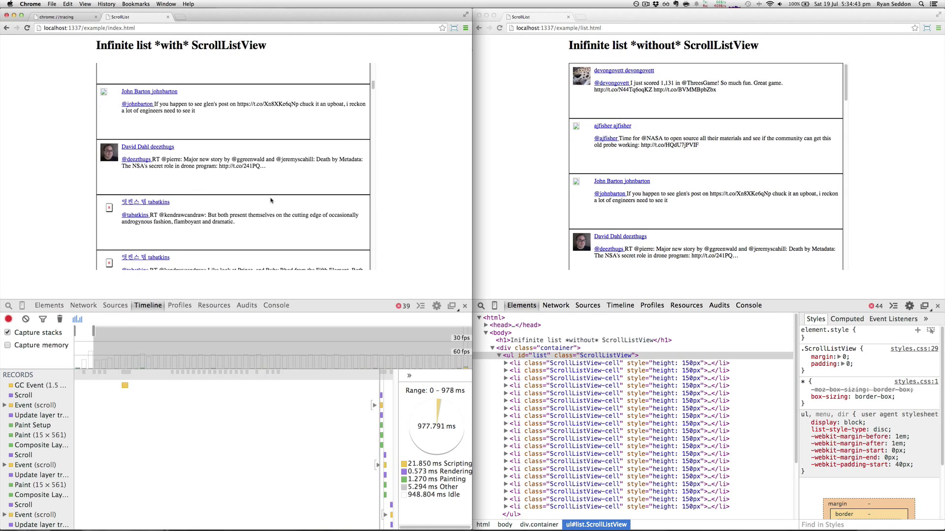
{"action": "scroll", "coordinate": [270, 201], "scroll_direction": "down", "scroll_amount": 4}
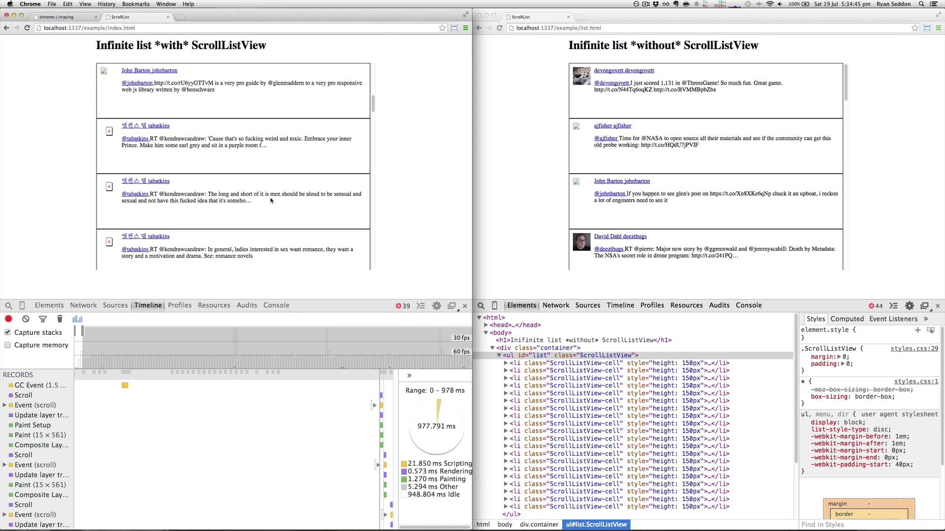
{"action": "scroll", "coordinate": [270, 201], "scroll_direction": "down", "scroll_amount": 6}
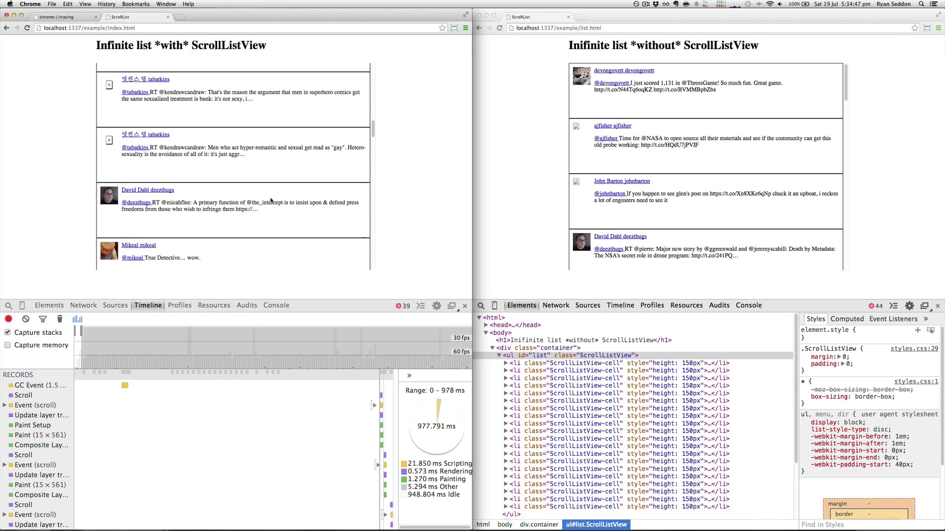
{"action": "scroll", "coordinate": [270, 200], "scroll_direction": "down", "scroll_amount": 8}
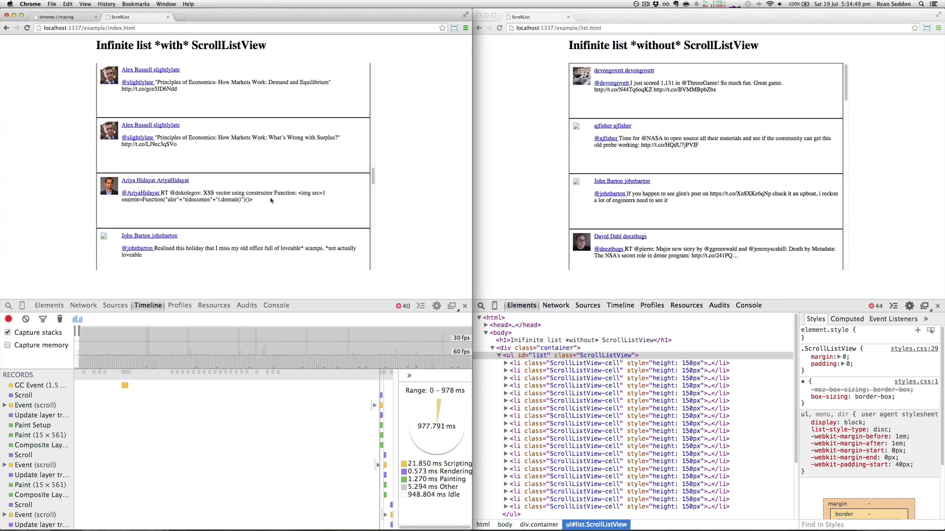
{"action": "scroll", "coordinate": [270, 200], "scroll_direction": "down", "scroll_amount": 8}
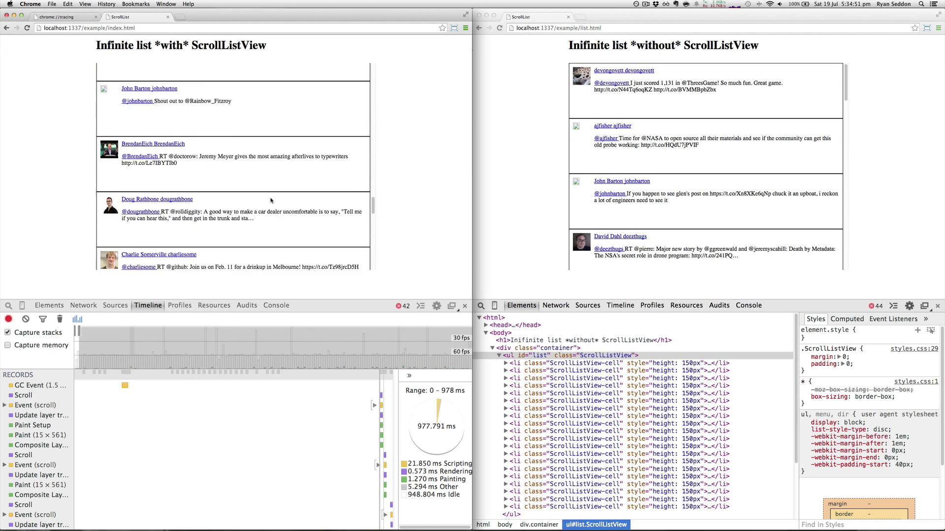
{"action": "scroll", "coordinate": [270, 200], "scroll_direction": "down", "scroll_amount": 8}
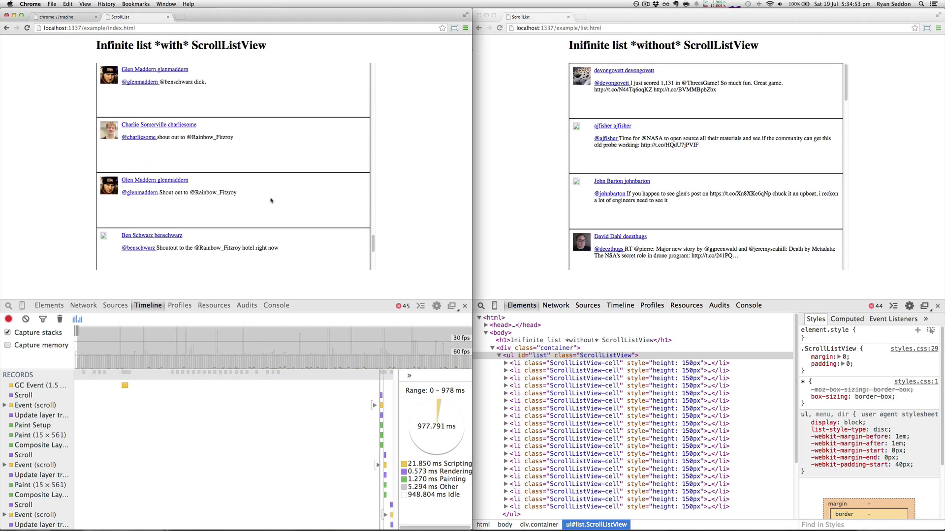
{"action": "scroll", "coordinate": [270, 200], "scroll_direction": "down", "scroll_amount": 8}
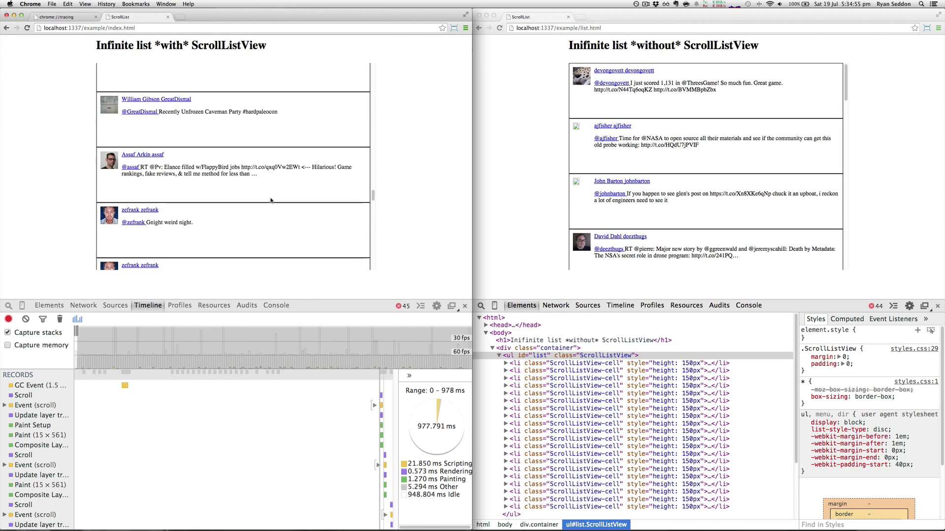
{"action": "scroll", "coordinate": [270, 201], "scroll_direction": "down", "scroll_amount": 4}
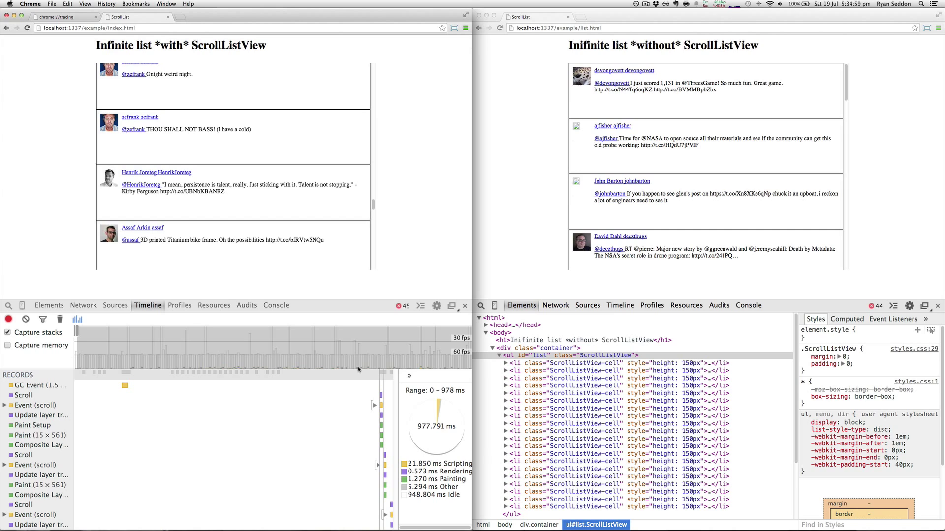
Step: On the page without ScrollListView, select ul#list, browse its li cells, then show the Timeline panel
{"action": "left_click", "coordinate": [9, 319]}
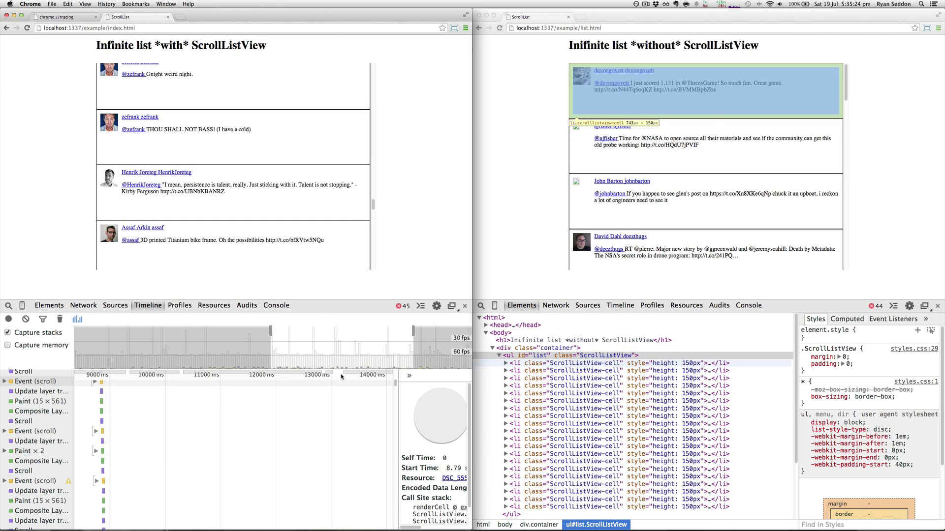
{"action": "left_click", "coordinate": [537, 254]}
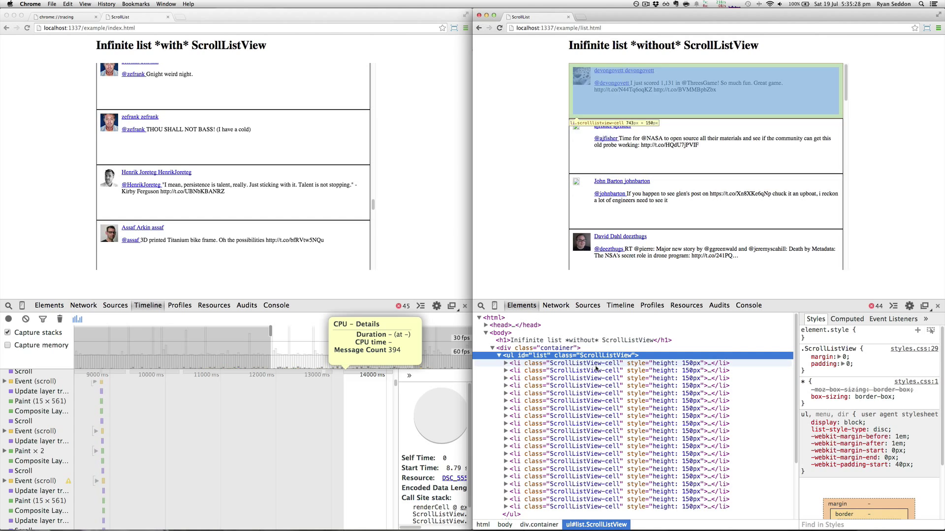
{"action": "scroll", "coordinate": [585, 376], "scroll_direction": "down", "scroll_amount": 2}
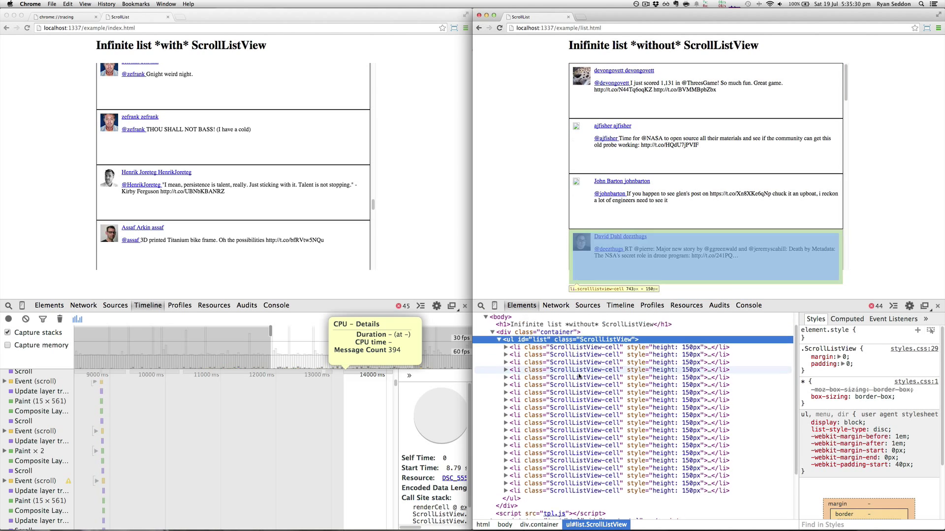
{"action": "scroll", "coordinate": [579, 377], "scroll_direction": "up", "scroll_amount": 1}
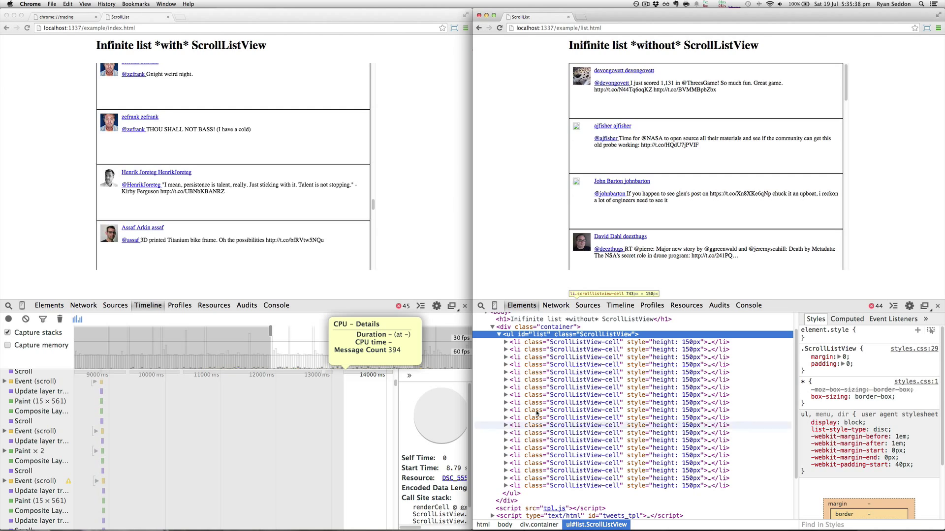
{"action": "left_click", "coordinate": [620, 306]}
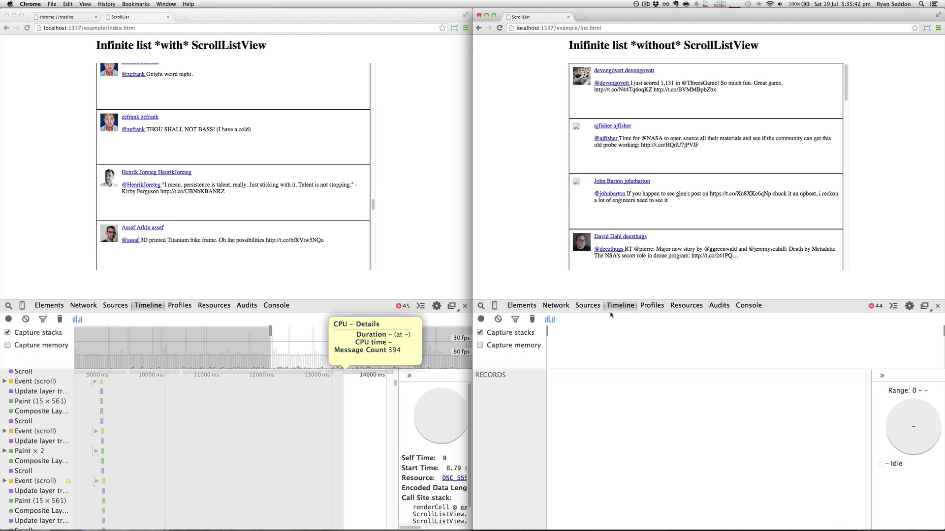
Step: Record a Timeline while scrolling the list without ScrollListView, stop it, and select 5.84–6.80 s
{"action": "left_click", "coordinate": [481, 319]}
{"action": "scroll", "coordinate": [665, 204], "scroll_direction": "down", "scroll_amount": 10}
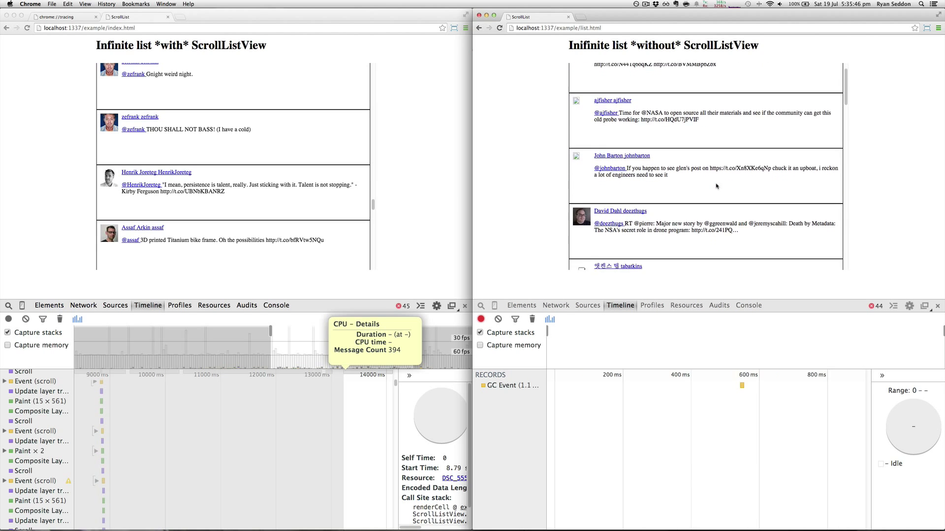
{"action": "scroll", "coordinate": [716, 186], "scroll_direction": "down", "scroll_amount": 10}
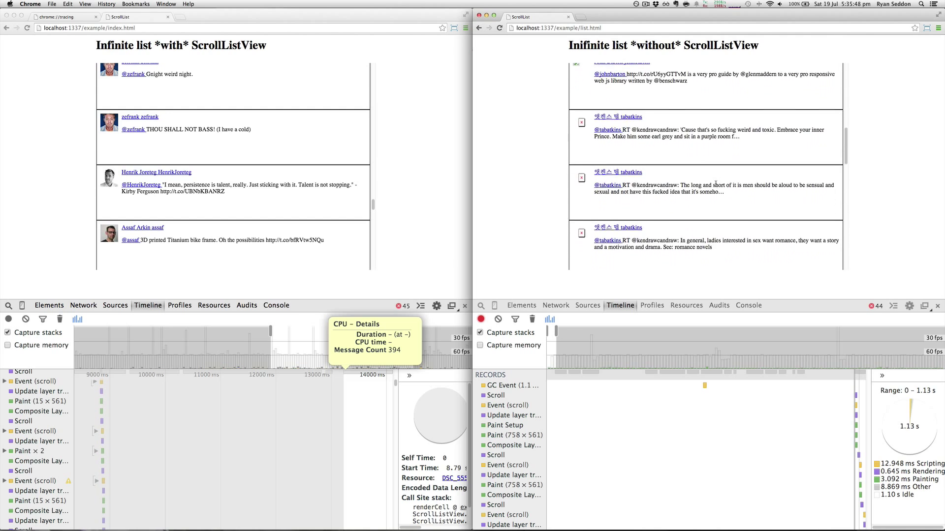
{"action": "scroll", "coordinate": [716, 186], "scroll_direction": "down", "scroll_amount": 10}
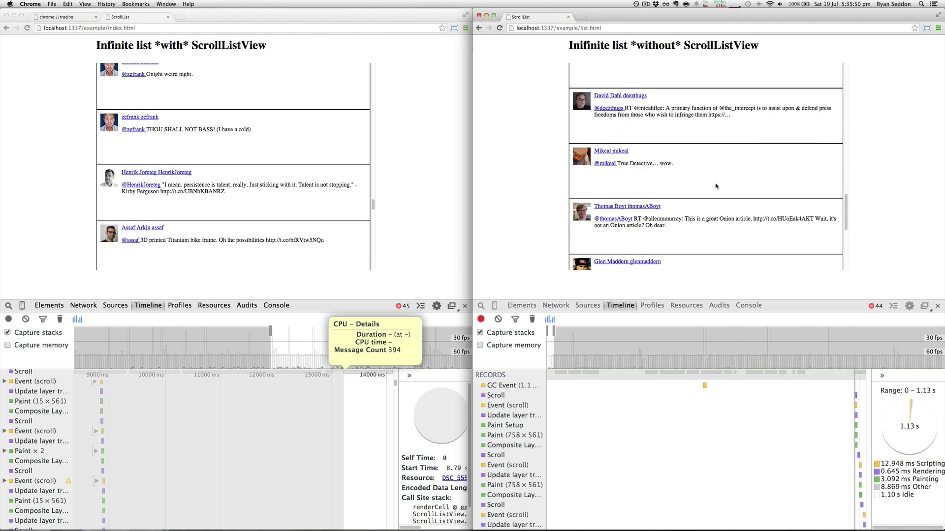
{"action": "scroll", "coordinate": [716, 186], "scroll_direction": "down", "scroll_amount": 10}
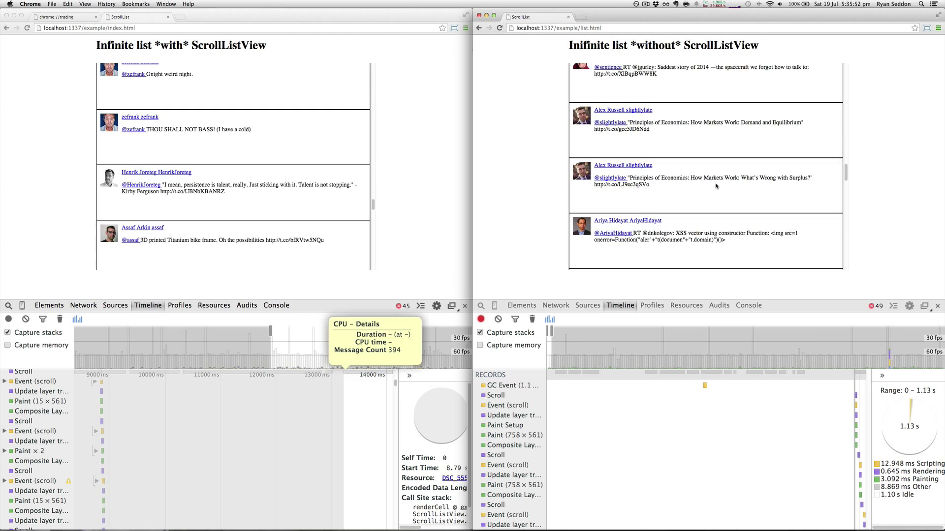
{"action": "scroll", "coordinate": [715, 185], "scroll_direction": "down", "scroll_amount": 10}
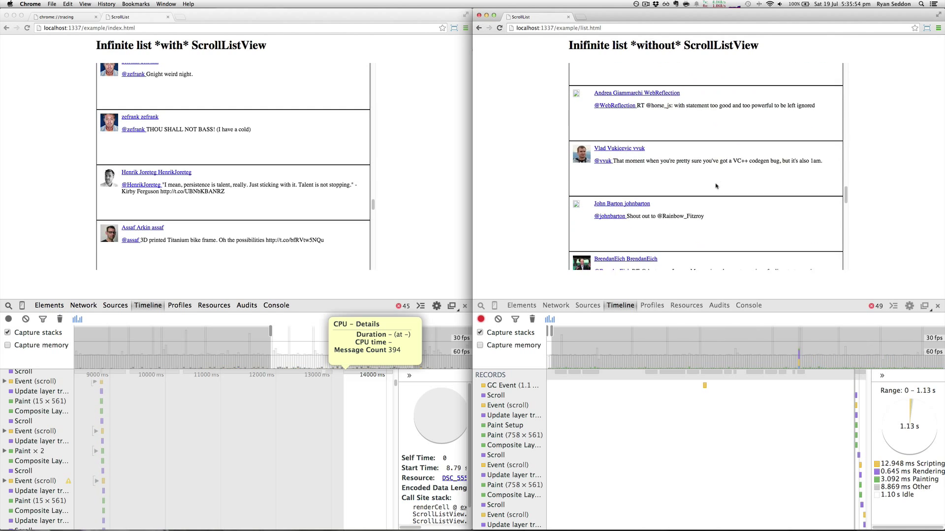
{"action": "scroll", "coordinate": [716, 186], "scroll_direction": "down", "scroll_amount": 10}
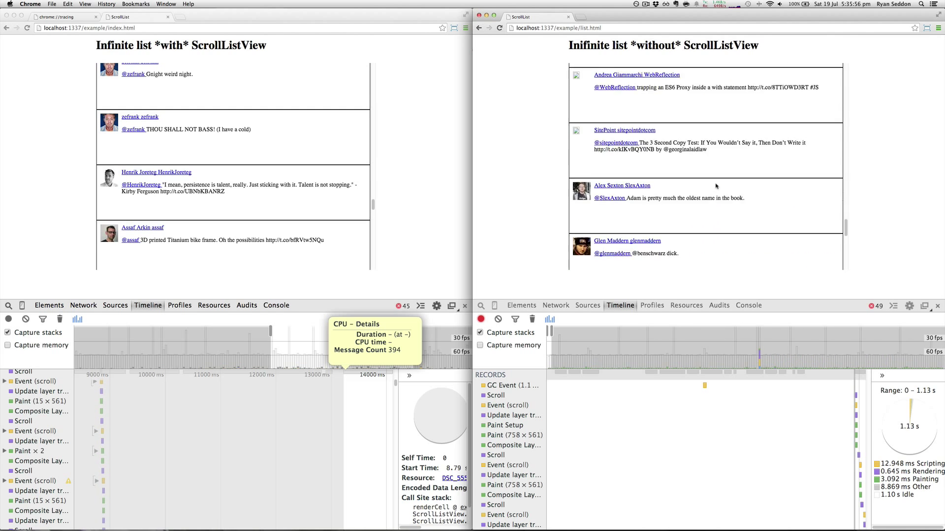
{"action": "scroll", "coordinate": [716, 186], "scroll_direction": "down", "scroll_amount": 10}
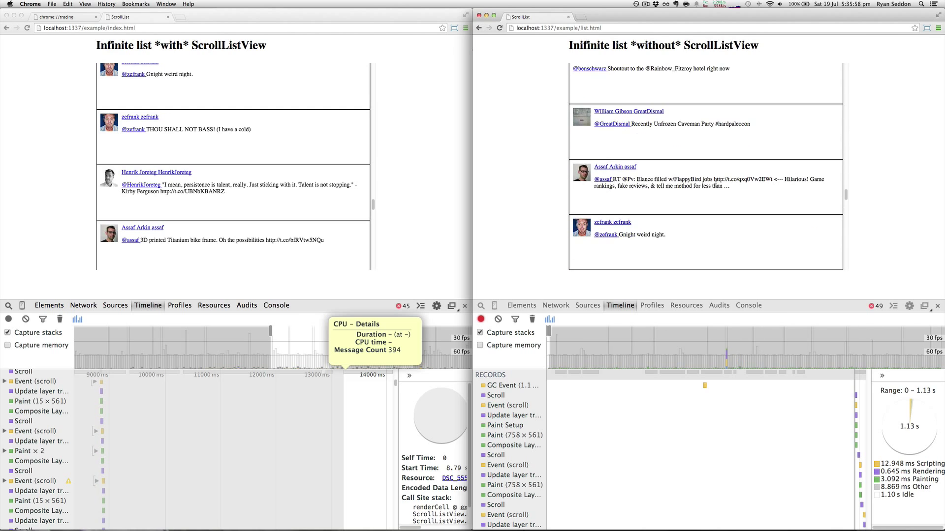
{"action": "scroll", "coordinate": [716, 186], "scroll_direction": "down", "scroll_amount": 10}
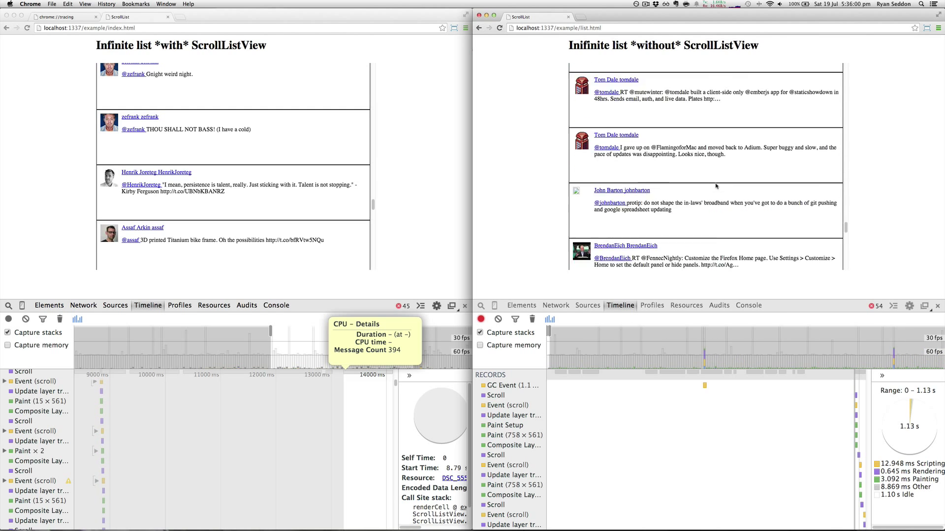
{"action": "scroll", "coordinate": [716, 186], "scroll_direction": "down", "scroll_amount": 10}
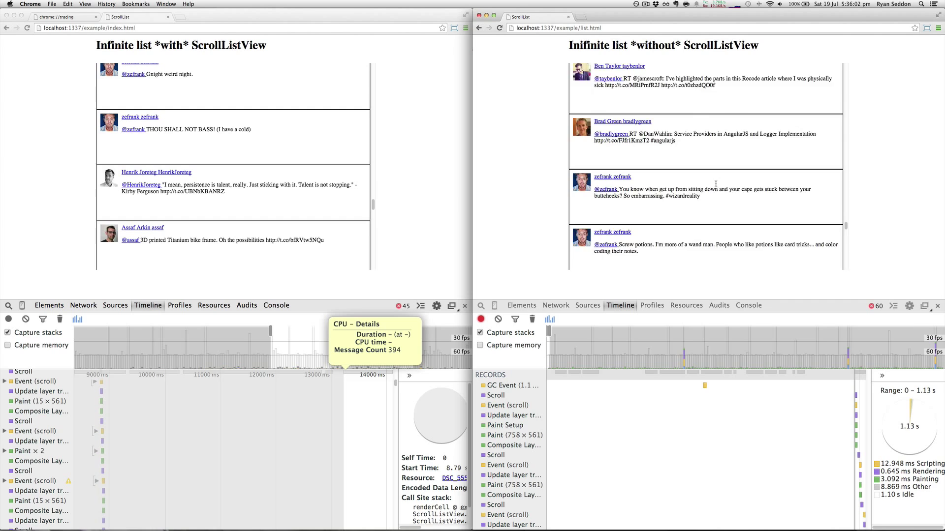
{"action": "key", "text": "super+e"}
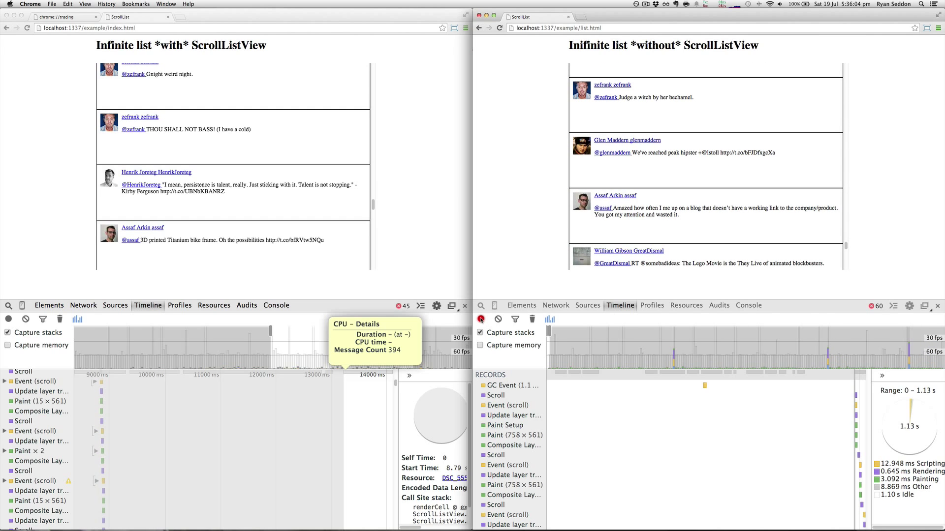
{"action": "left_click_drag", "start_coordinate": [669, 365], "coordinate": [680, 365]}
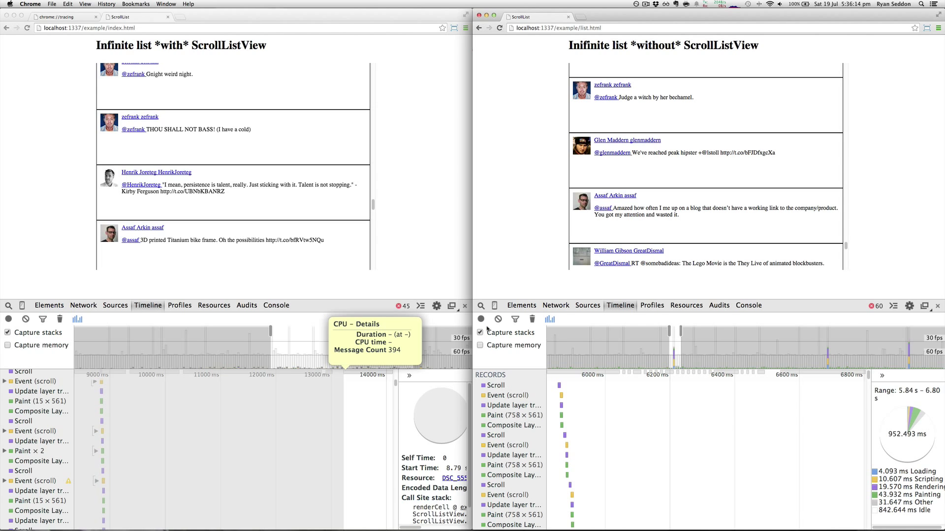
Step: Select 8.57–10.01 s in the left Timeline, totalling 22.342 ms scripting and 32.882 ms painting
{"action": "left_click_drag", "start_coordinate": [327, 362], "coordinate": [334, 361]}
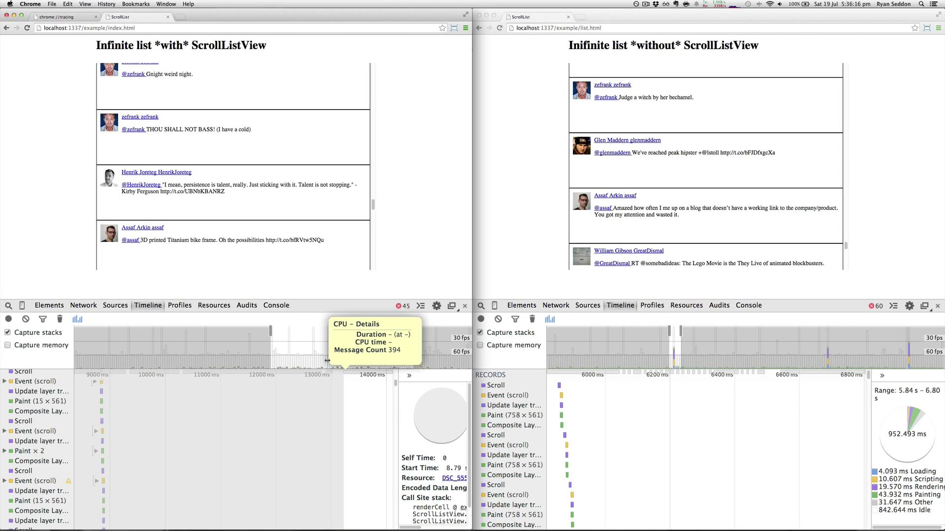
{"action": "left_click_drag", "start_coordinate": [271, 361], "coordinate": [271, 361]}
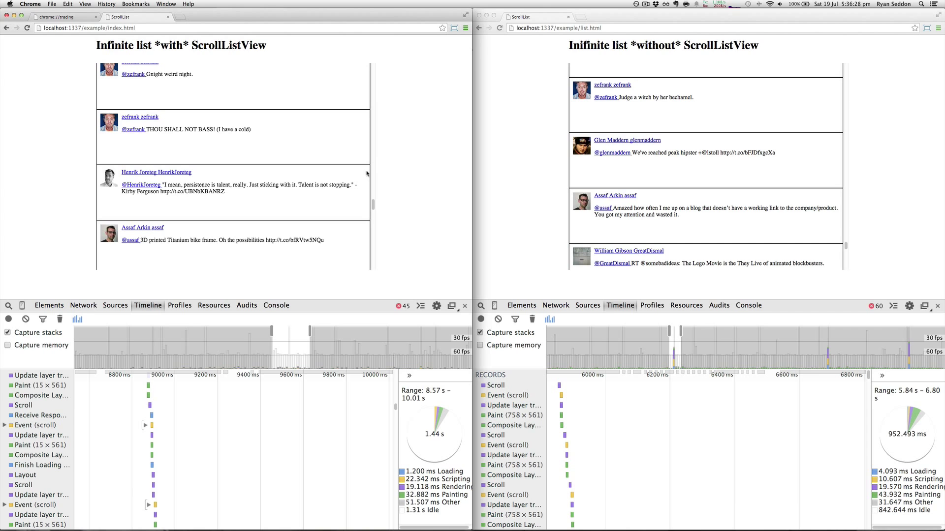
Step: Scroll the ScrollListView page back up, reload it, and switch to the chrome://tracing tab
{"action": "scroll", "coordinate": [255, 136], "scroll_direction": "up", "scroll_amount": 15}
{"action": "scroll", "coordinate": [258, 133], "scroll_direction": "up", "scroll_amount": 5}
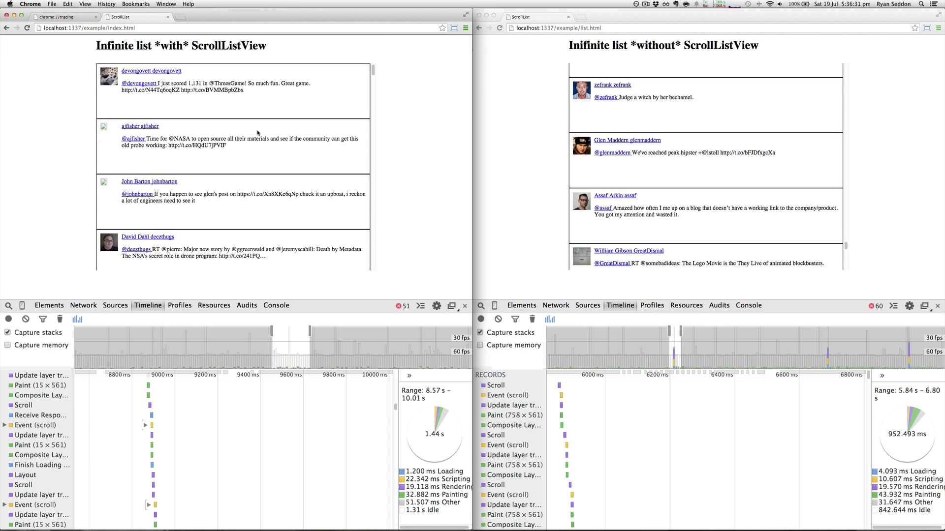
{"action": "key", "text": "super+r"}
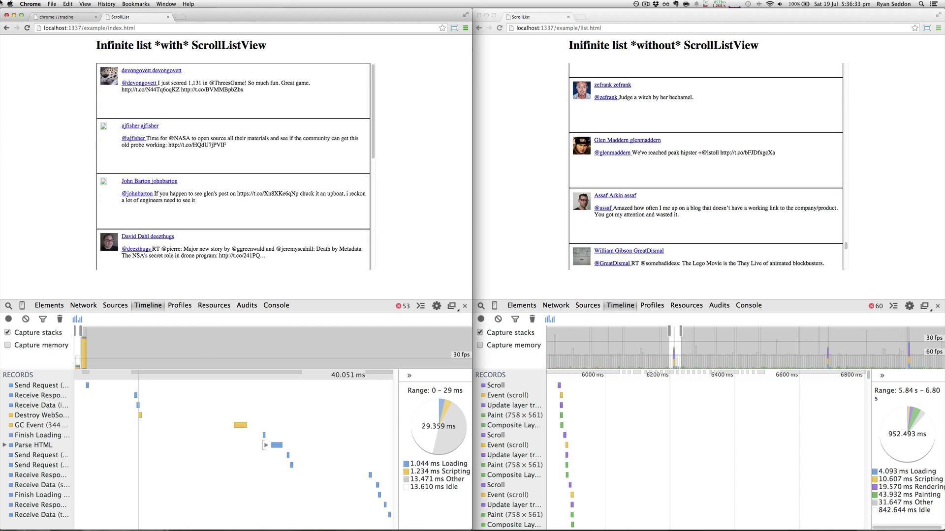
{"action": "left_click", "coordinate": [61, 18]}
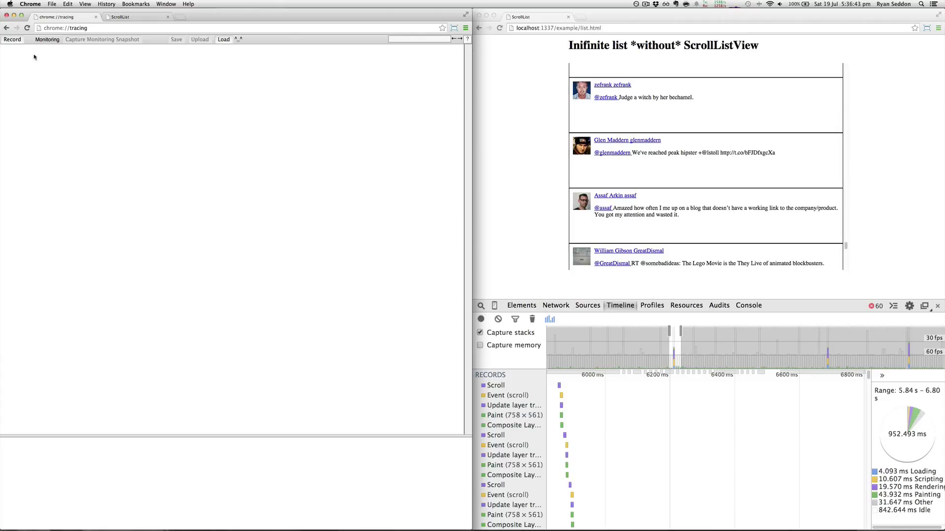
{"action": "left_click", "coordinate": [59, 28]}
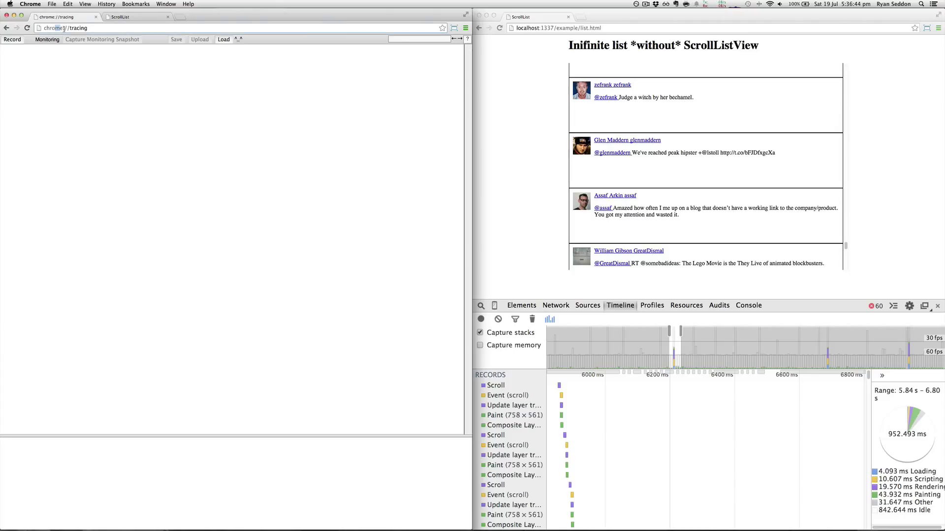
{"action": "left_click", "coordinate": [96, 28]}
Step: Set up a new trace using the 'Graphics, rendering, and rasterization' settings preset
{"action": "left_click", "coordinate": [12, 40]}
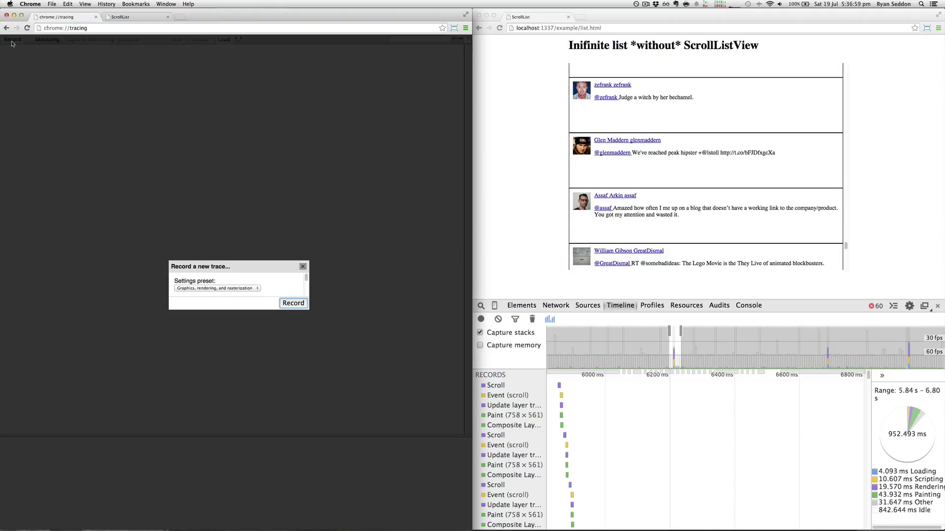
{"action": "left_click", "coordinate": [238, 289]}
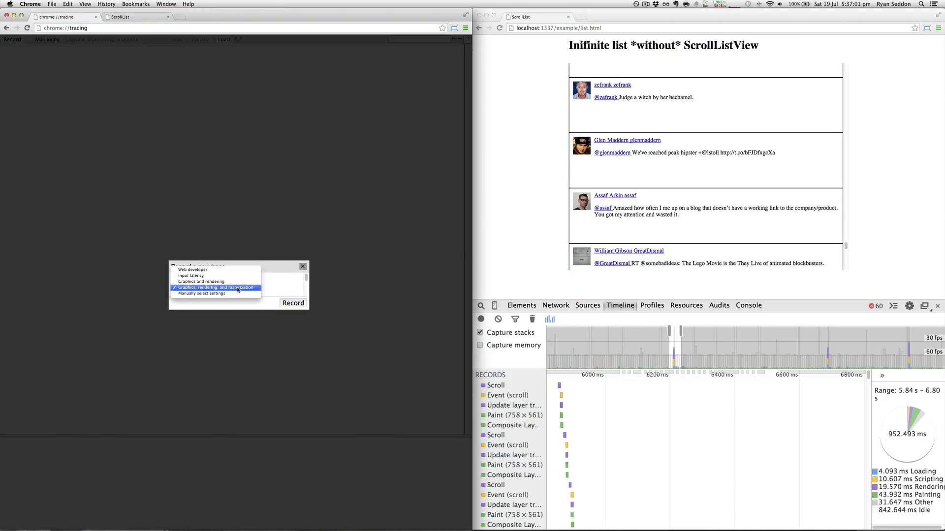
{"action": "left_click", "coordinate": [211, 289]}
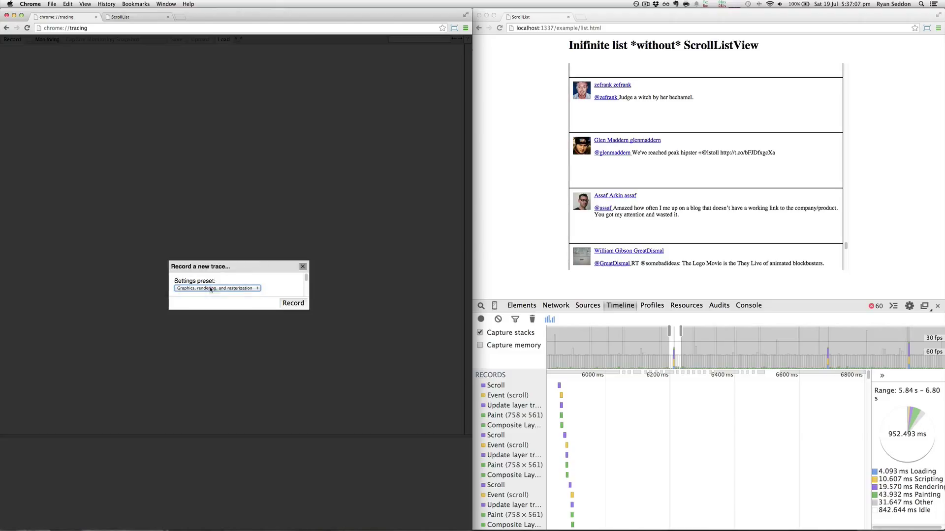
Step: Start the trace, scroll further down the ScrollListView list, then return to the recording trace
{"action": "left_click", "coordinate": [294, 303]}
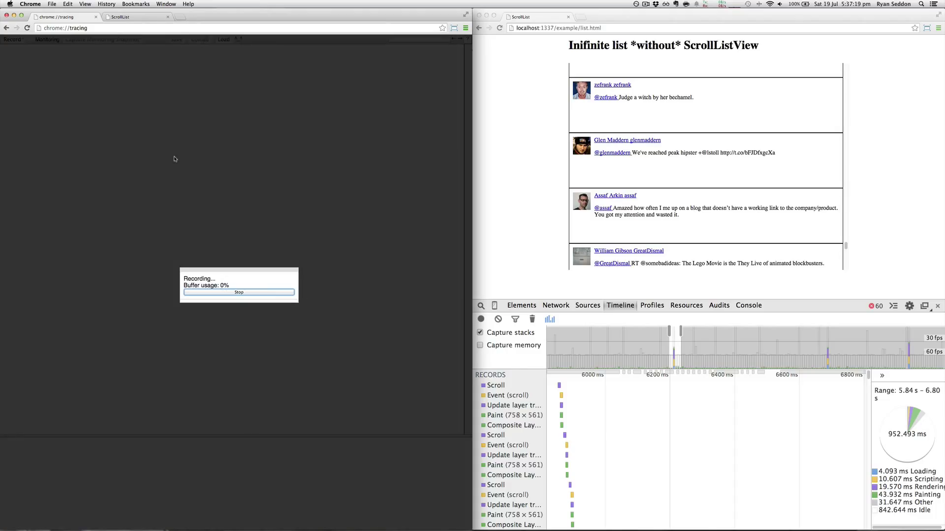
{"action": "left_click", "coordinate": [136, 19]}
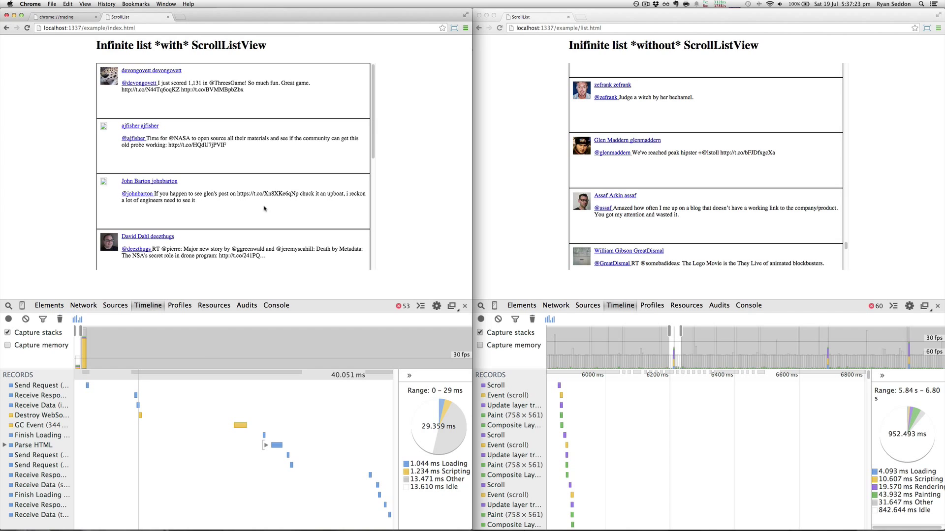
{"action": "scroll", "coordinate": [264, 209], "scroll_direction": "down", "scroll_amount": 15}
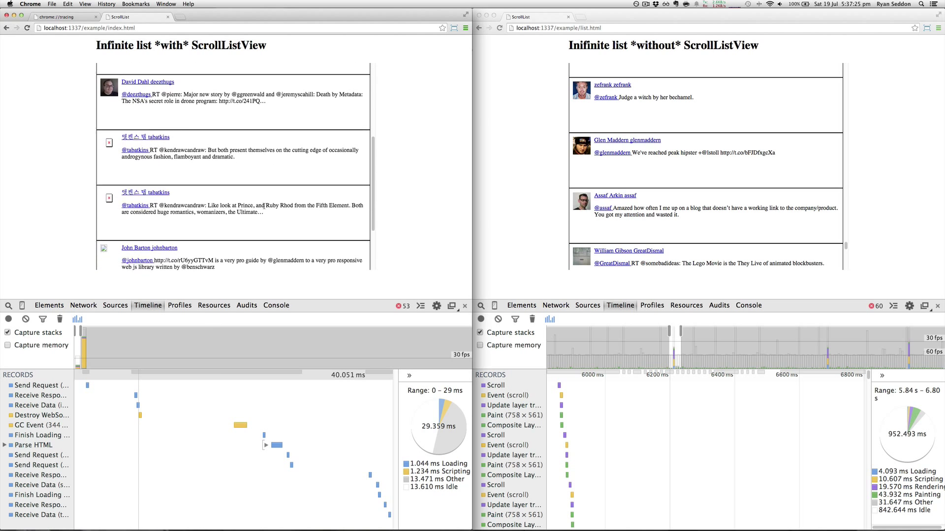
{"action": "scroll", "coordinate": [264, 208], "scroll_direction": "down", "scroll_amount": 10}
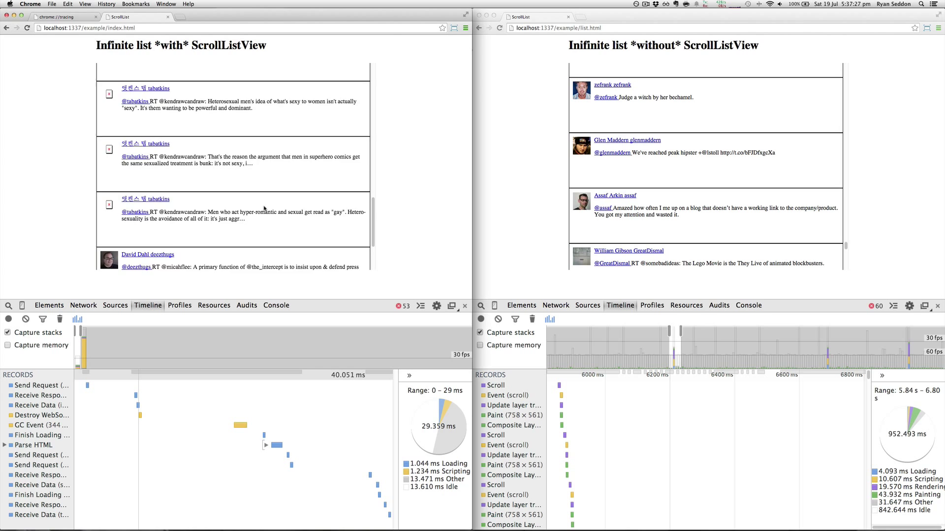
{"action": "scroll", "coordinate": [265, 208], "scroll_direction": "down", "scroll_amount": 10}
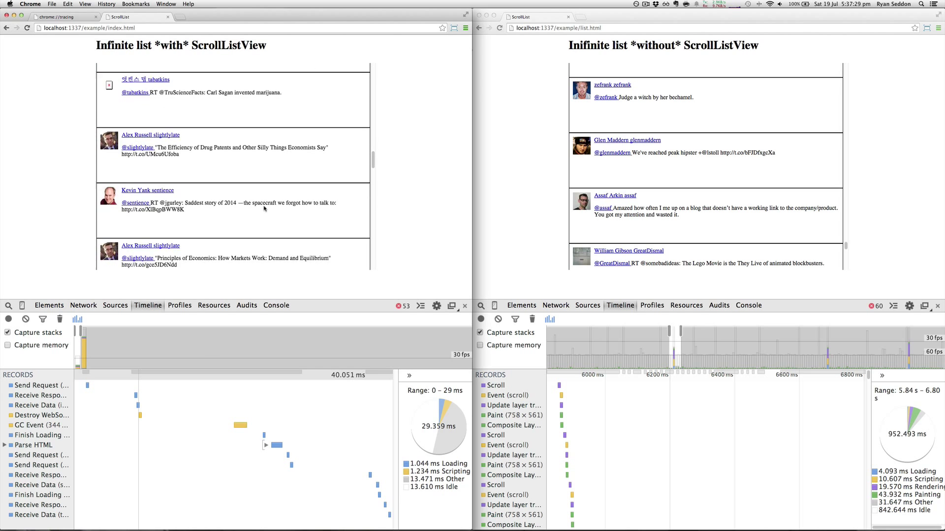
{"action": "scroll", "coordinate": [264, 208], "scroll_direction": "down", "scroll_amount": 10}
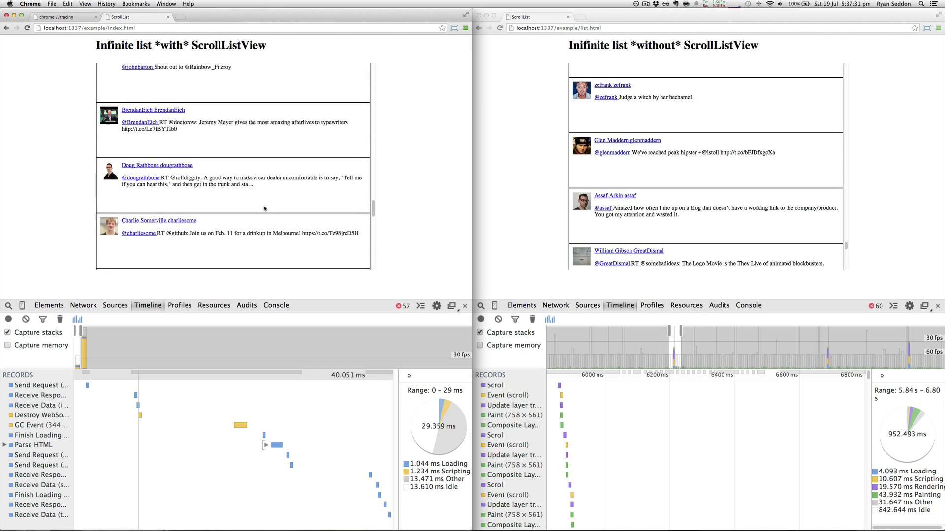
{"action": "scroll", "coordinate": [265, 210], "scroll_direction": "up", "scroll_amount": 10}
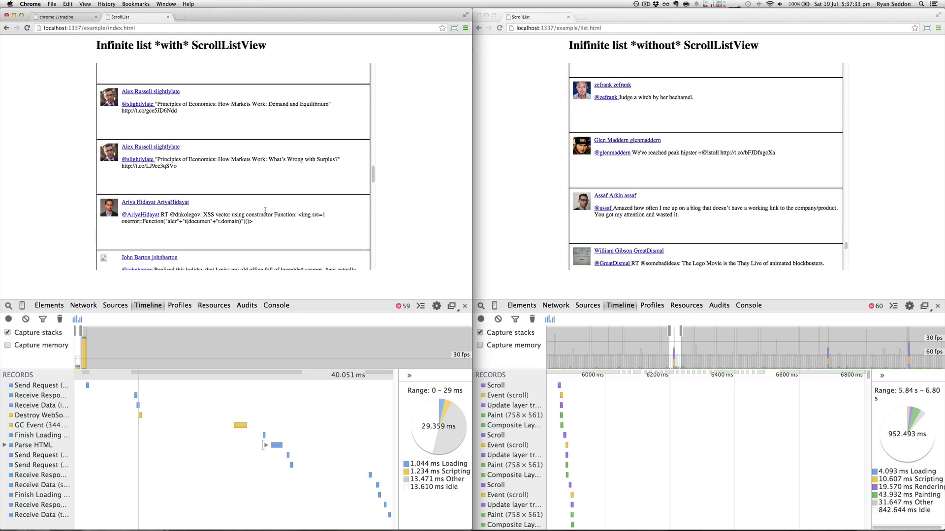
{"action": "scroll", "coordinate": [265, 210], "scroll_direction": "down", "scroll_amount": 10}
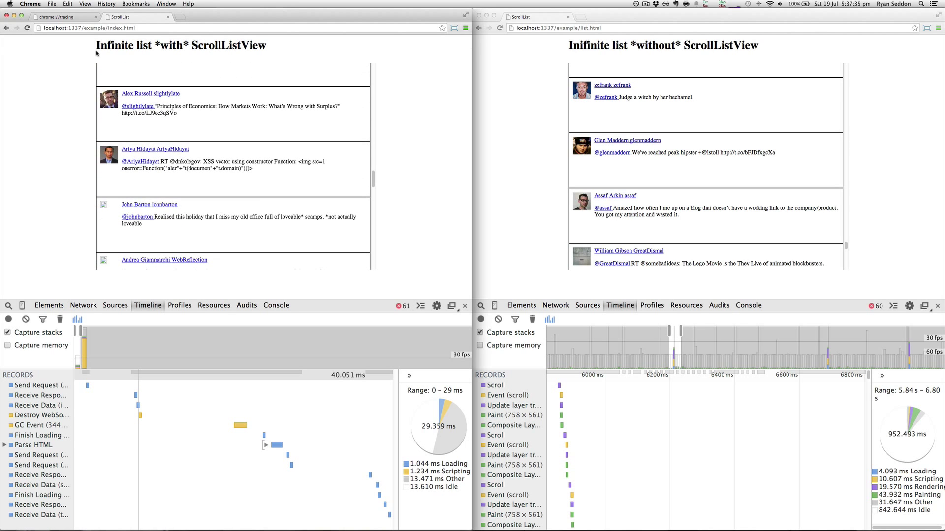
{"action": "left_click", "coordinate": [55, 18]}
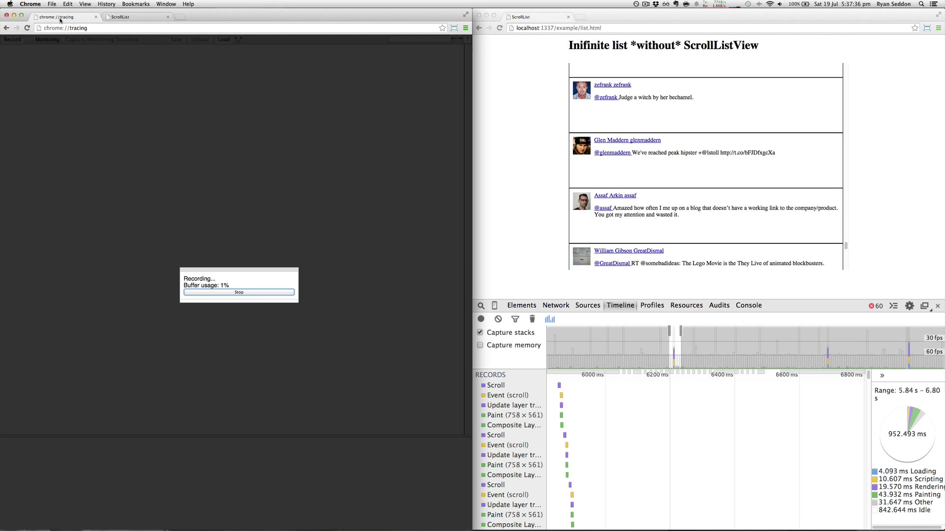
Step: Stop the trace and show an enlarged layer view of a captured ScrollList frame snapshot
{"action": "left_click", "coordinate": [240, 292]}
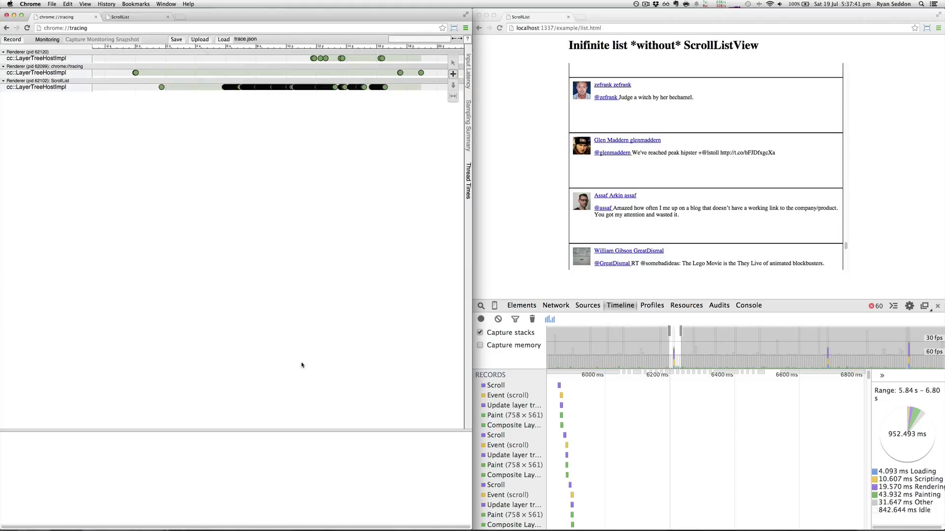
{"action": "left_click", "coordinate": [225, 88]}
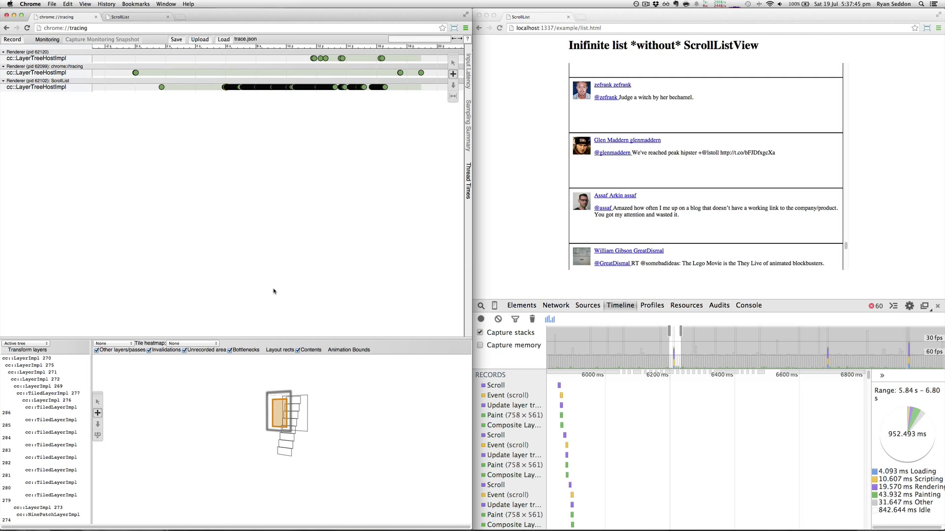
{"action": "left_click_drag", "start_coordinate": [292, 338], "coordinate": [323, 136]}
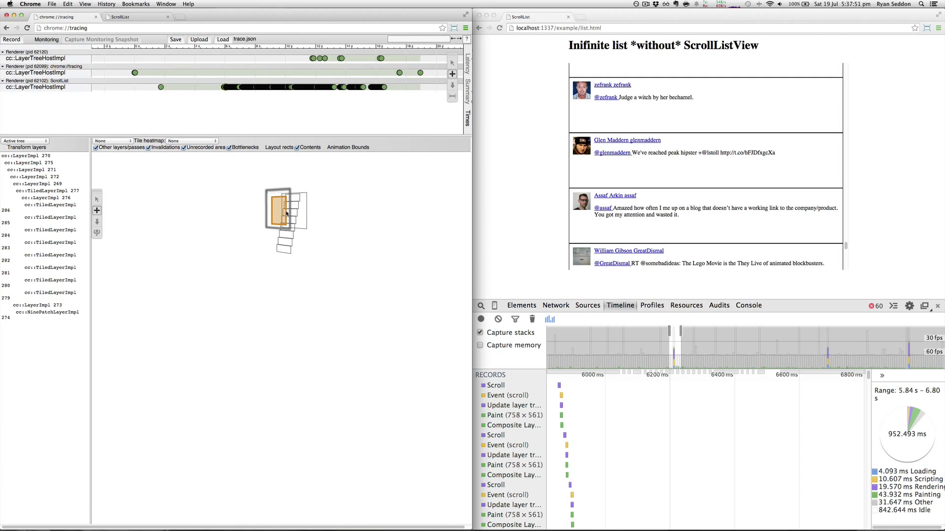
Step: Zoom into the 3D layer view and pan the layer stack down and left
{"action": "left_click", "coordinate": [97, 222]}
{"action": "scroll", "coordinate": [283, 231], "scroll_direction": "up", "scroll_amount": 3}
{"action": "scroll", "coordinate": [284, 236], "scroll_direction": "up", "scroll_amount": 3}
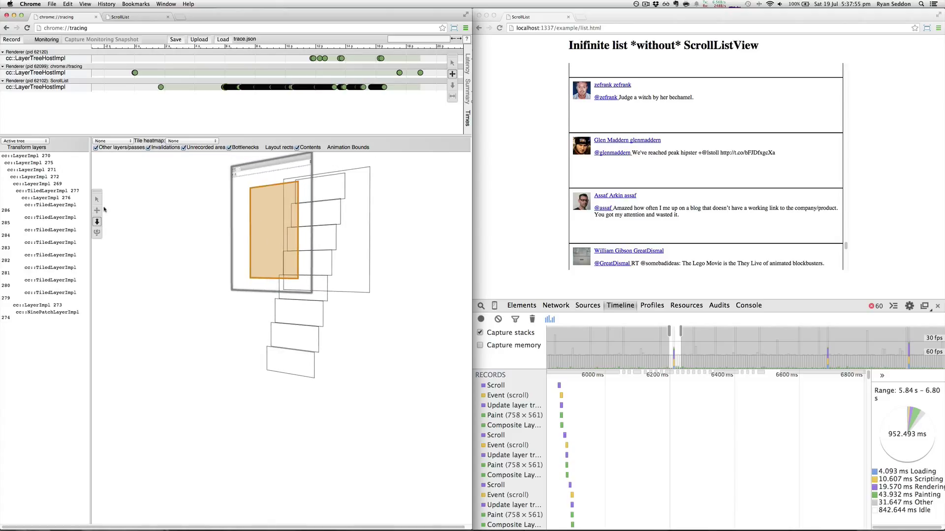
{"action": "left_click", "coordinate": [97, 210]}
{"action": "left_click_drag", "start_coordinate": [288, 200], "coordinate": [278, 249]}
Step: Inspect the details of cell layers 286 down through 281 one after another
{"action": "left_click", "coordinate": [323, 239]}
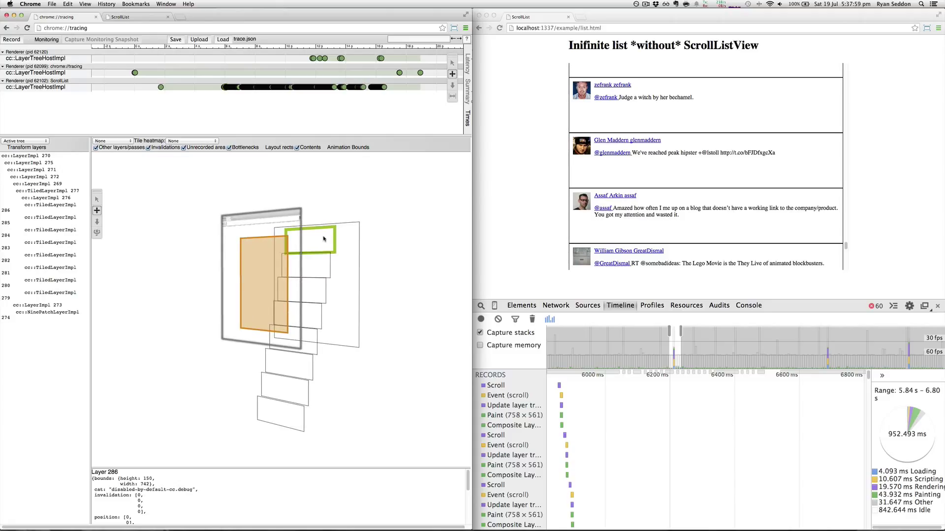
{"action": "left_click", "coordinate": [325, 258]}
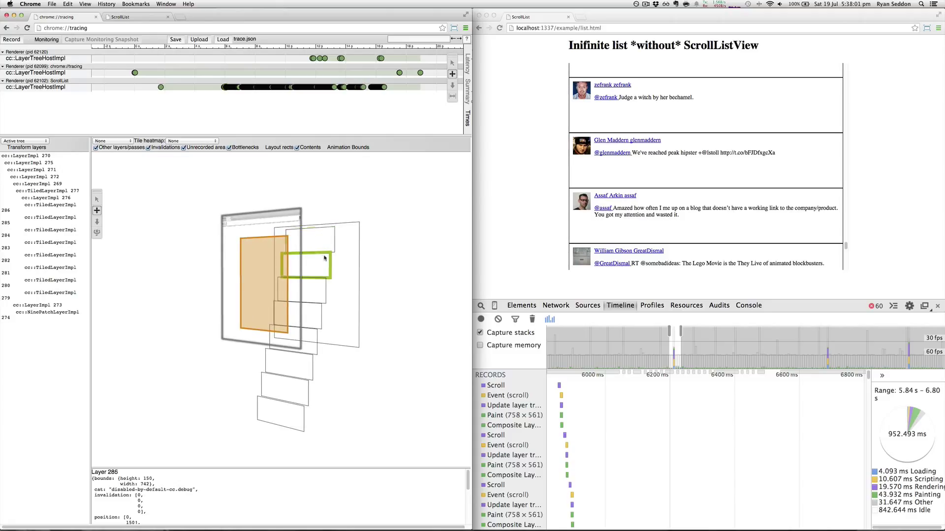
{"action": "left_click", "coordinate": [311, 288]}
{"action": "left_click", "coordinate": [317, 318]}
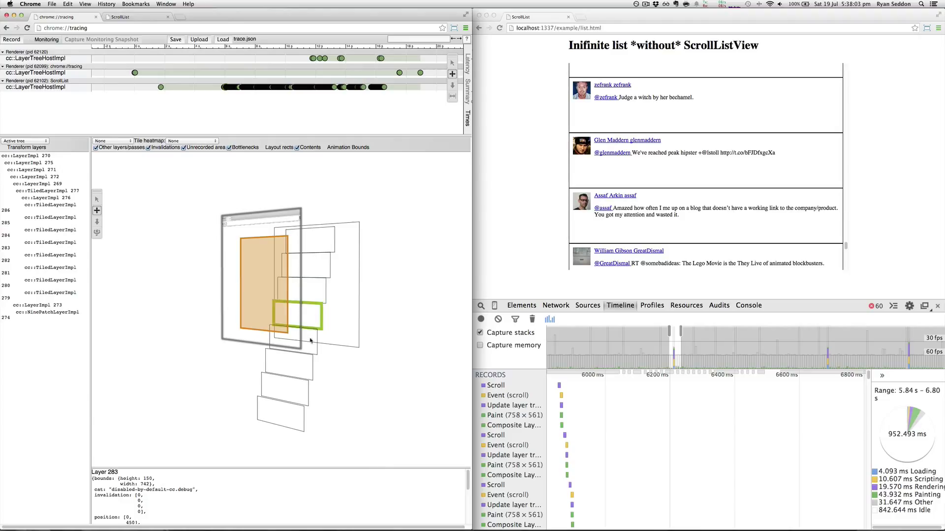
{"action": "left_click", "coordinate": [314, 332]}
{"action": "left_click", "coordinate": [308, 361]}
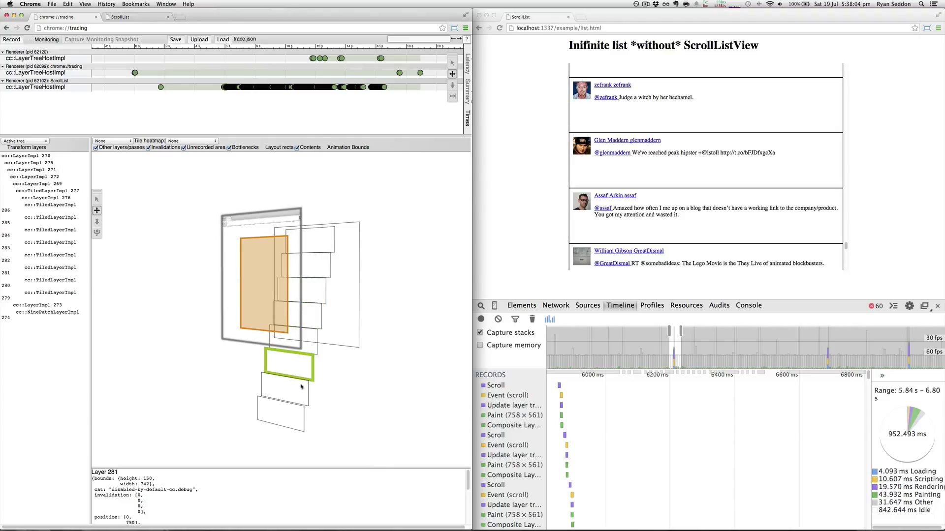
Step: Reselect the frame snapshot, tilt the 3D layer stack, and inspect layer 284
{"action": "left_click", "coordinate": [225, 89]}
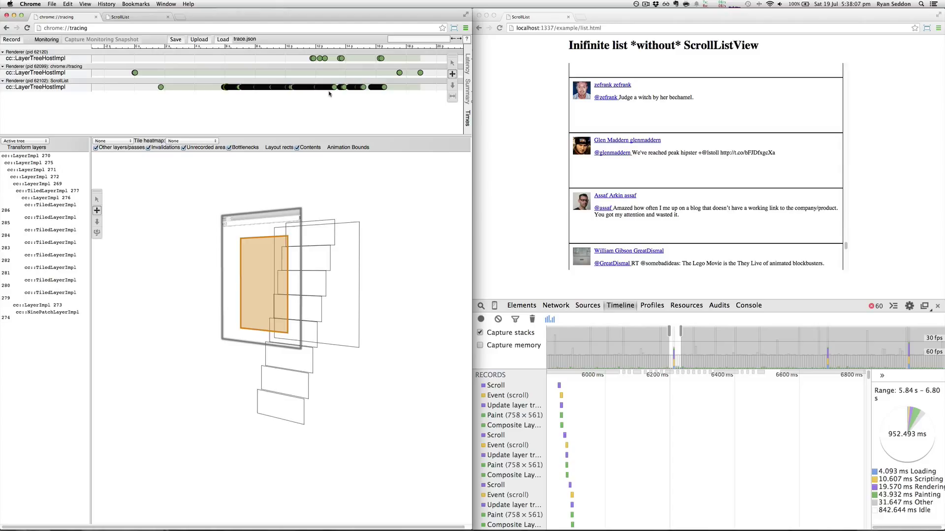
{"action": "left_click_drag", "start_coordinate": [288, 268], "coordinate": [288, 223]}
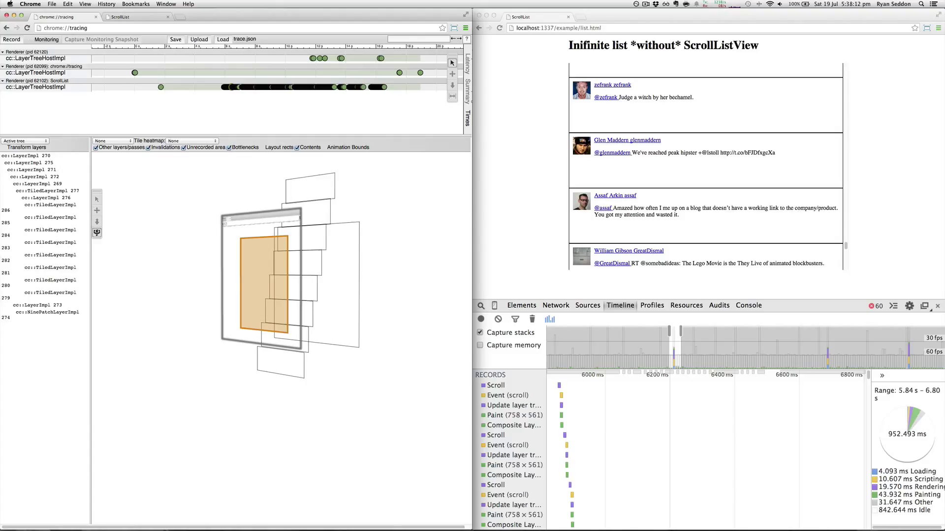
{"action": "left_click", "coordinate": [317, 232]}
Step: Check the orange area's scroll repaint, then tilt the 3D stack to inspect layers 284 and 286
{"action": "left_click", "coordinate": [282, 240]}
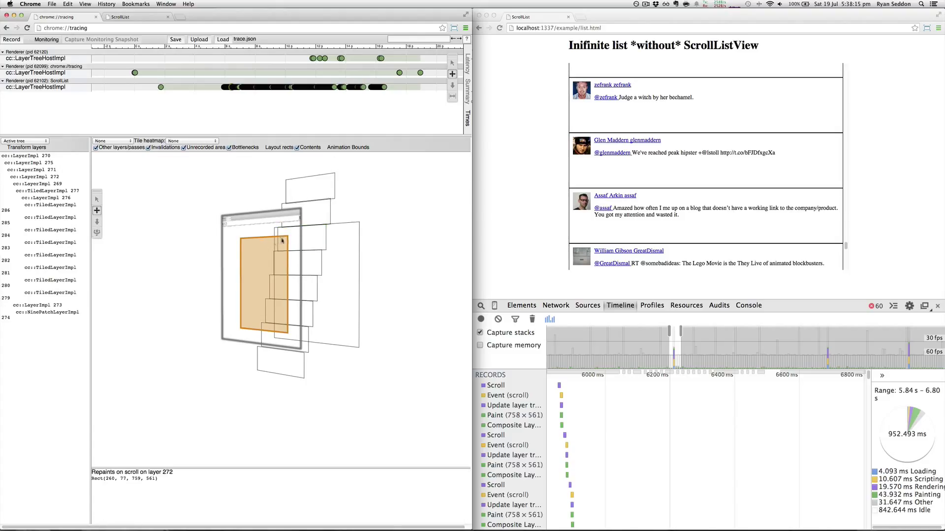
{"action": "left_click", "coordinate": [323, 233]}
{"action": "key", "text": "shift"}
{"action": "left_click_drag", "start_coordinate": [324, 233], "coordinate": [324, 215]}
{"action": "key", "text": "2"}
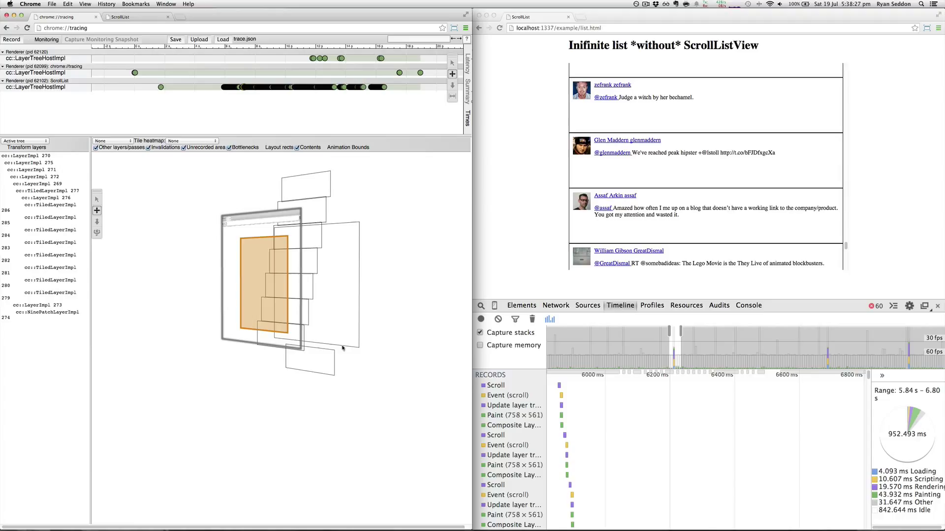
{"action": "left_click", "coordinate": [333, 368]}
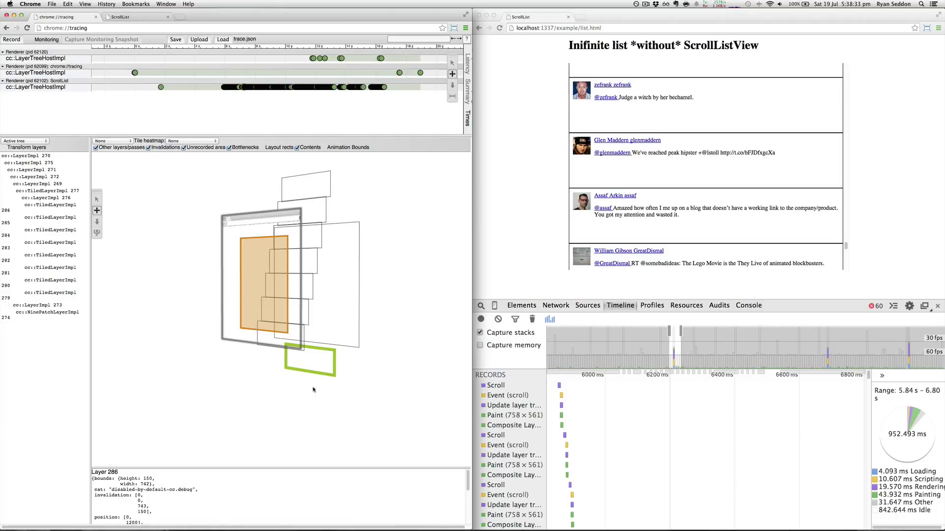
Step: Step through four successive ScrollList frame snapshots to compare their layer arrangements
{"action": "left_click", "coordinate": [252, 89]}
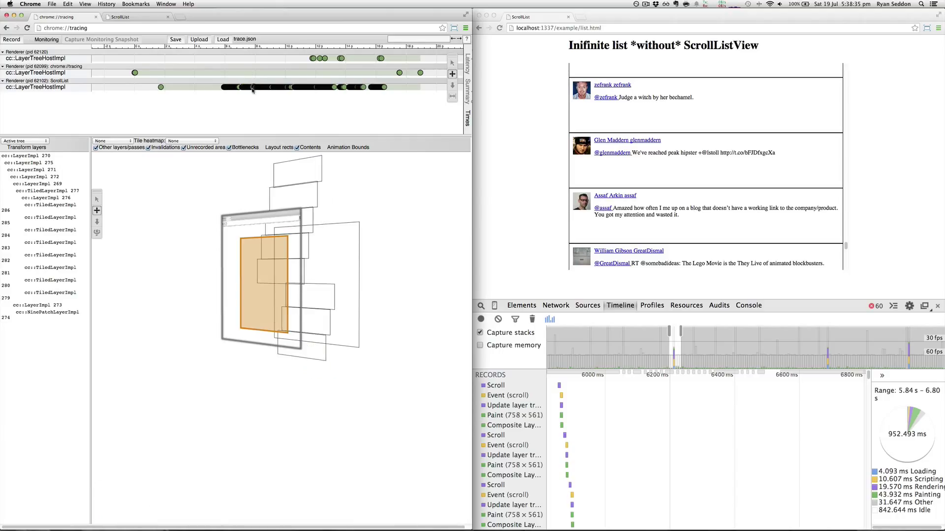
{"action": "left_click", "coordinate": [263, 89]}
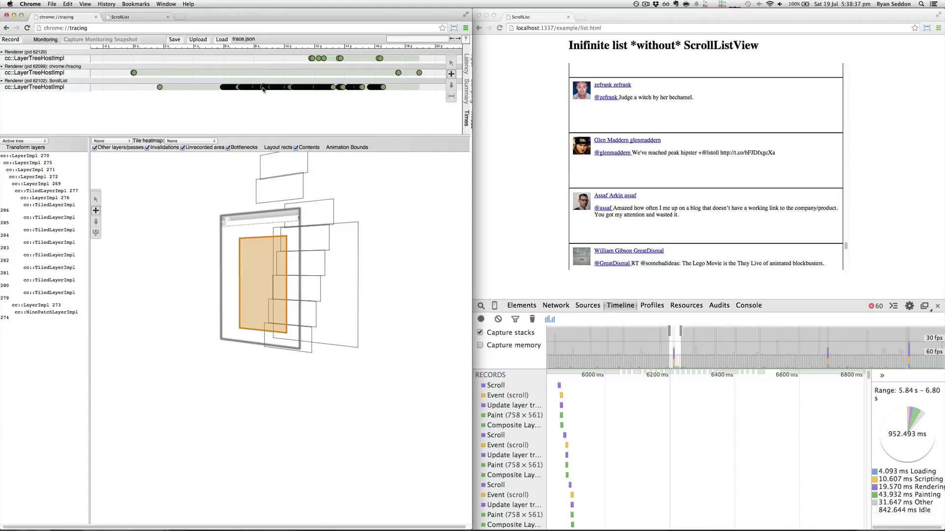
{"action": "left_click", "coordinate": [276, 88]}
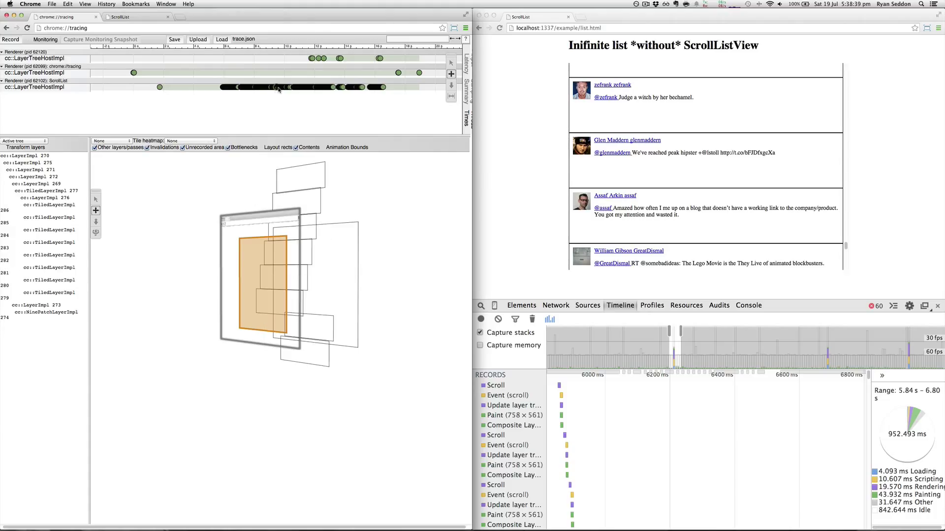
{"action": "left_click", "coordinate": [291, 89]}
Step: Step back through earlier ScrollList snapshots, watching the cell layers in the 3D viewer
{"action": "left_click", "coordinate": [296, 91]}
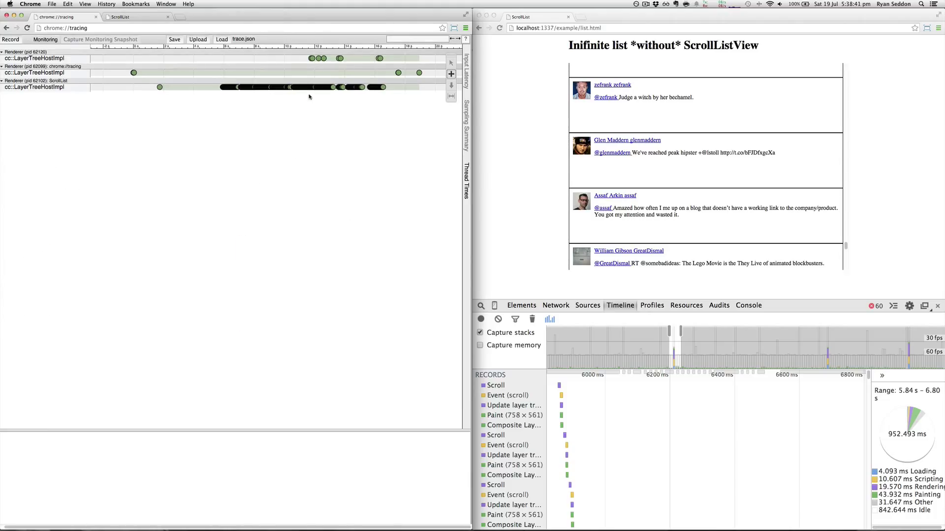
{"action": "left_click", "coordinate": [286, 89]}
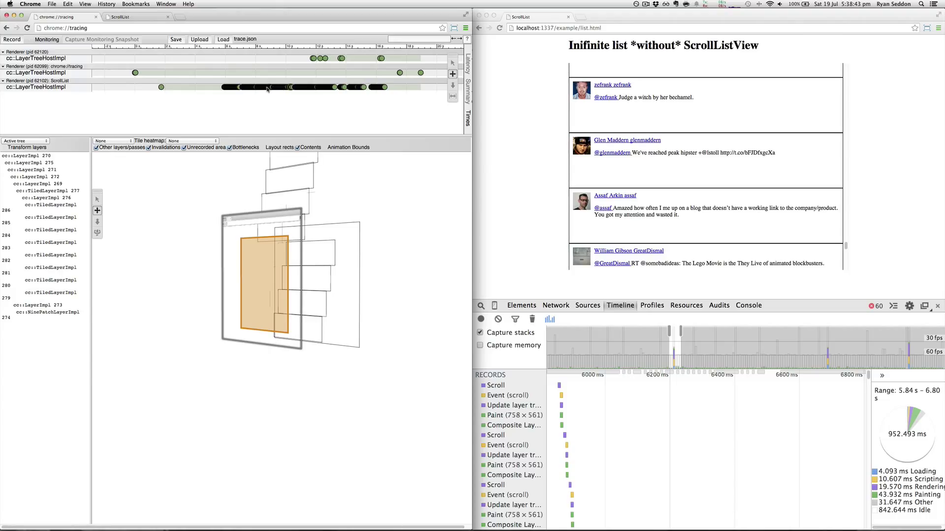
{"action": "left_click", "coordinate": [267, 88]}
{"action": "left_click", "coordinate": [258, 88]}
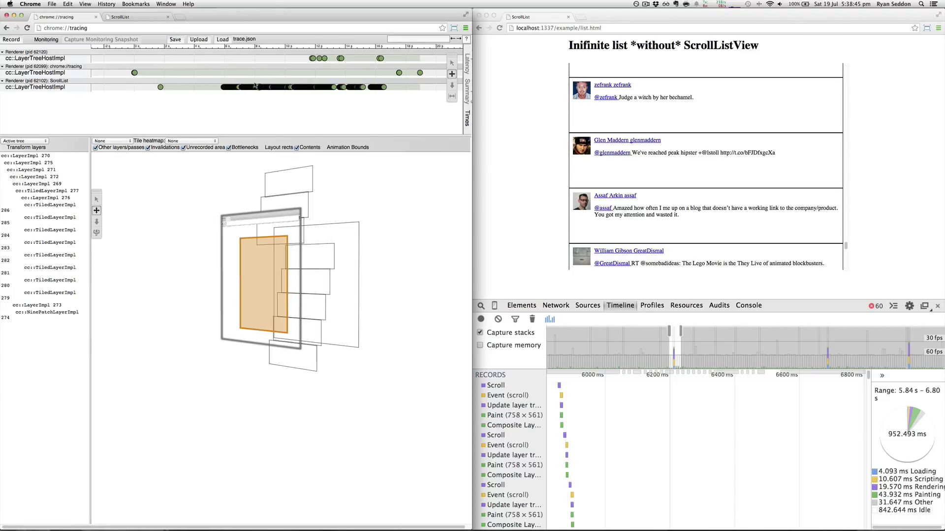
{"action": "left_click", "coordinate": [250, 89]}
{"action": "left_click", "coordinate": [246, 89]}
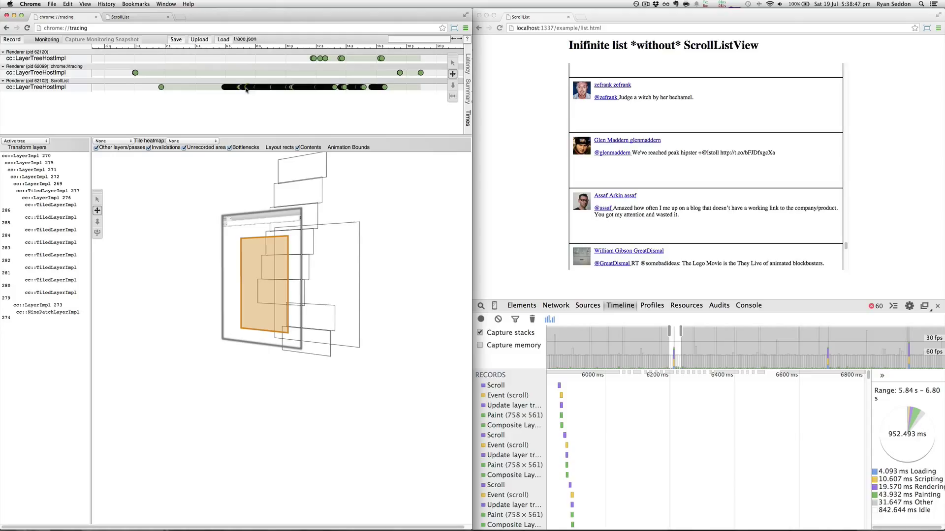
Step: Step forward through later ScrollList snapshots to compare how the cell layers get reordered
{"action": "left_click", "coordinate": [316, 89]}
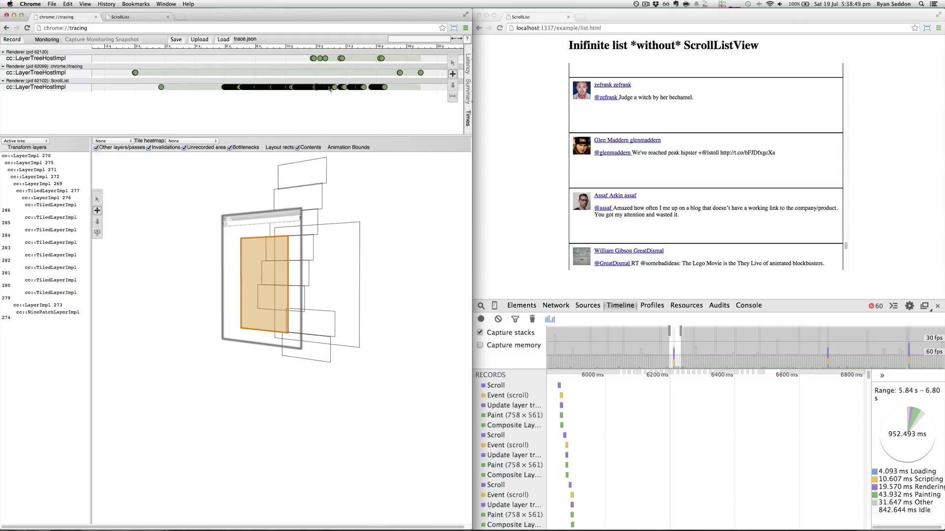
{"action": "left_click", "coordinate": [335, 89]}
{"action": "left_click", "coordinate": [350, 89]}
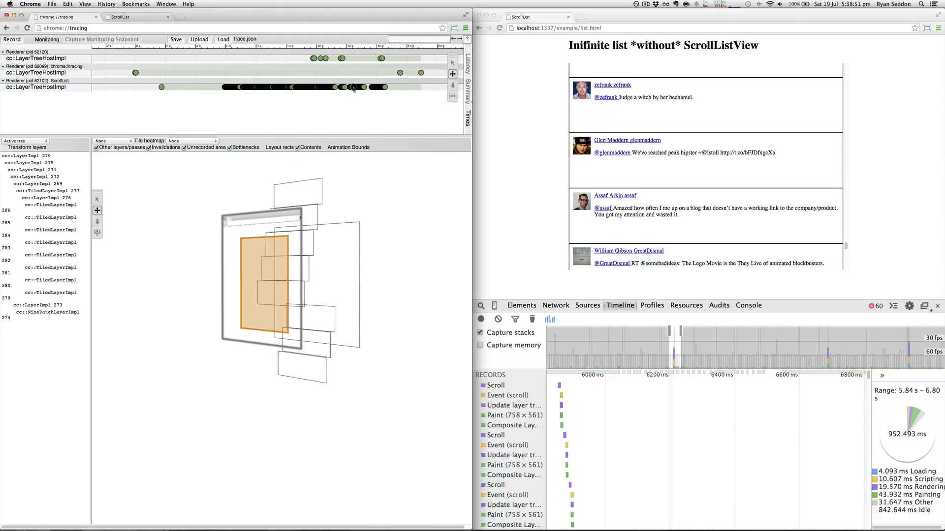
{"action": "left_click", "coordinate": [356, 89]}
{"action": "left_click", "coordinate": [363, 88]}
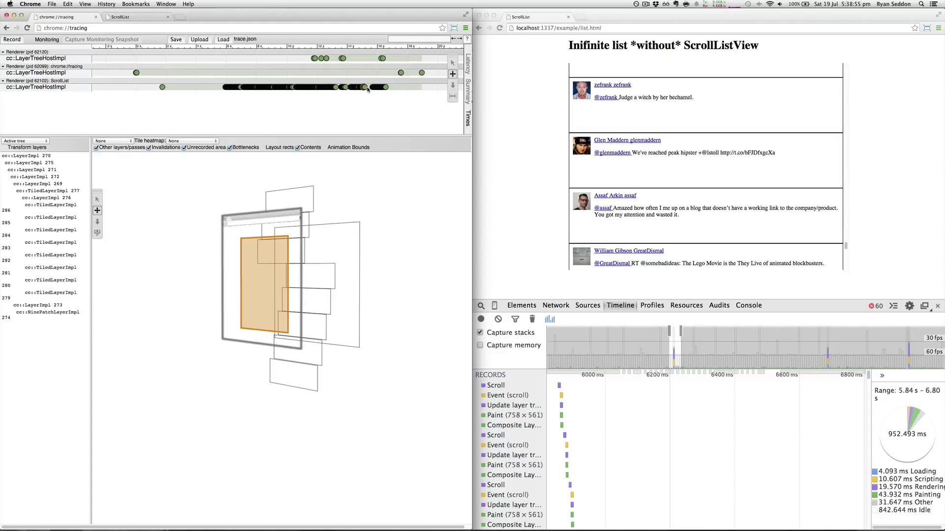
{"action": "left_click", "coordinate": [365, 89]}
{"action": "left_click", "coordinate": [378, 89]}
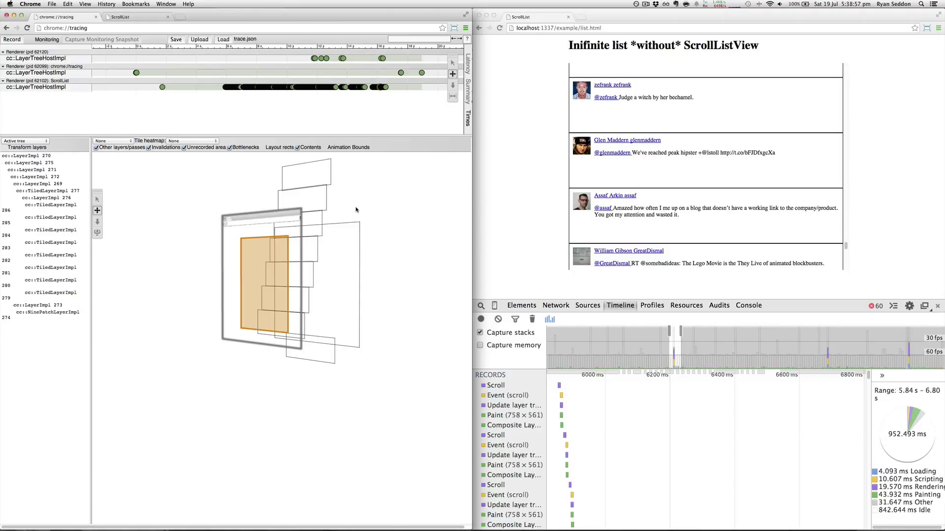